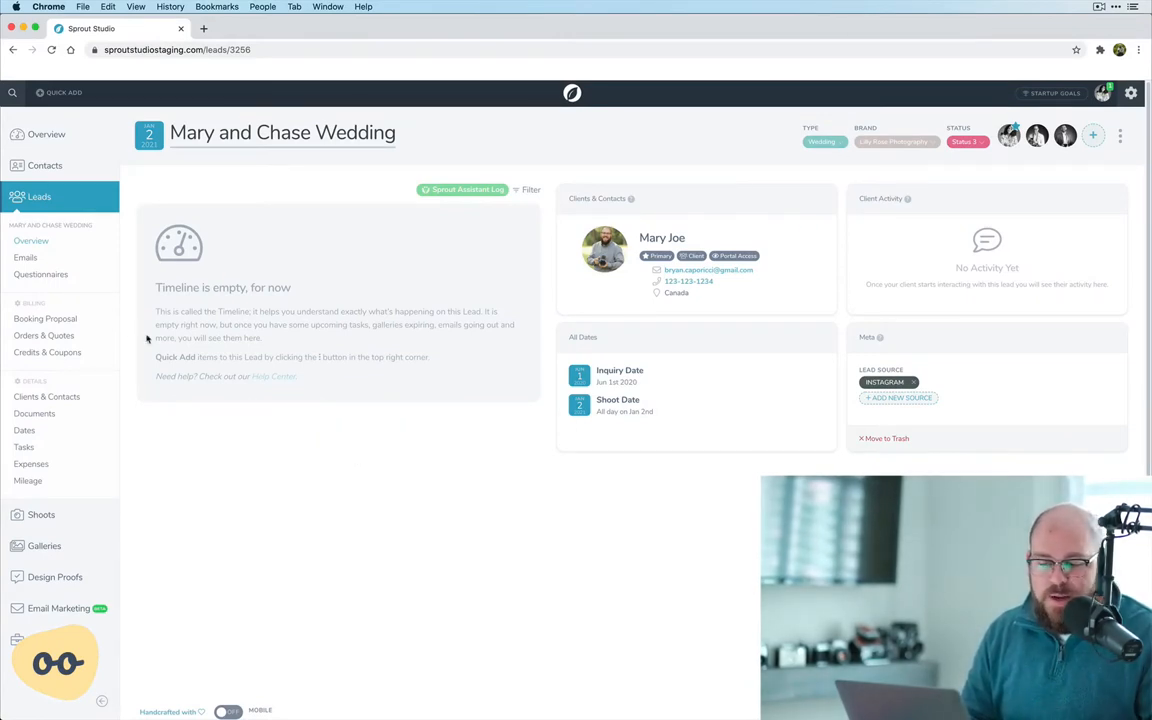
Open the wedding lead's booking proposal and assign the Wedding Price List to it.
{"action": "left_click", "coordinate": [57, 320]}
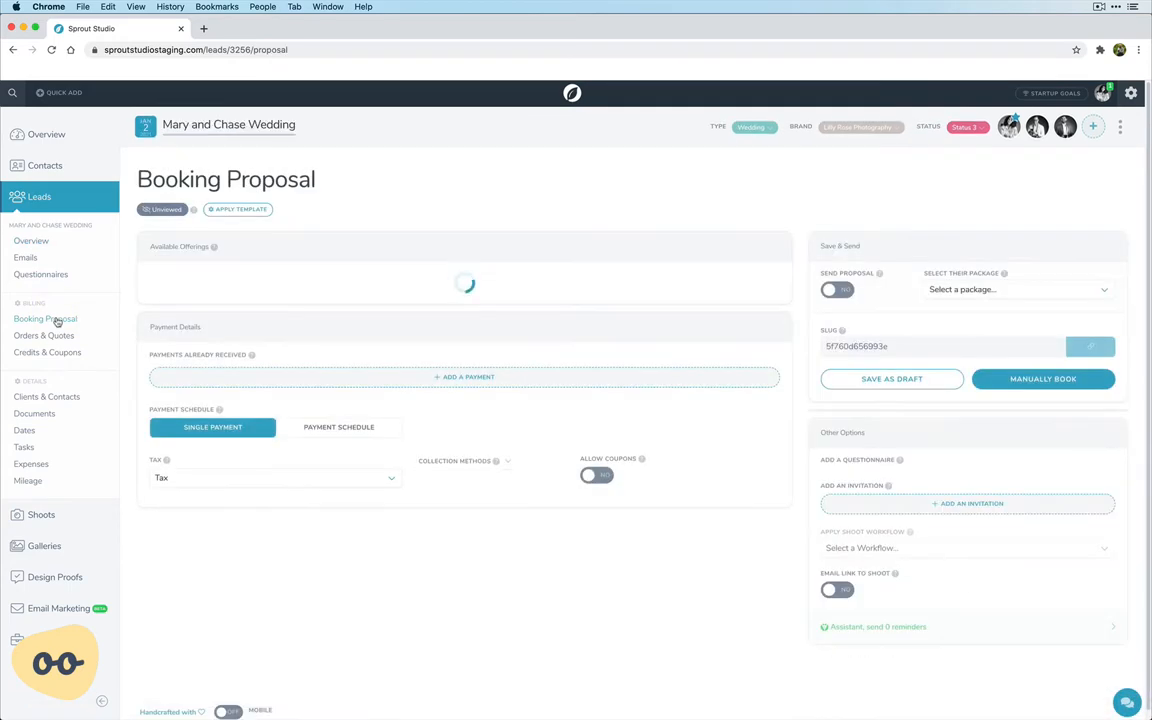
{"action": "scroll", "coordinate": [234, 321], "scroll_direction": "down", "scroll_amount": 1}
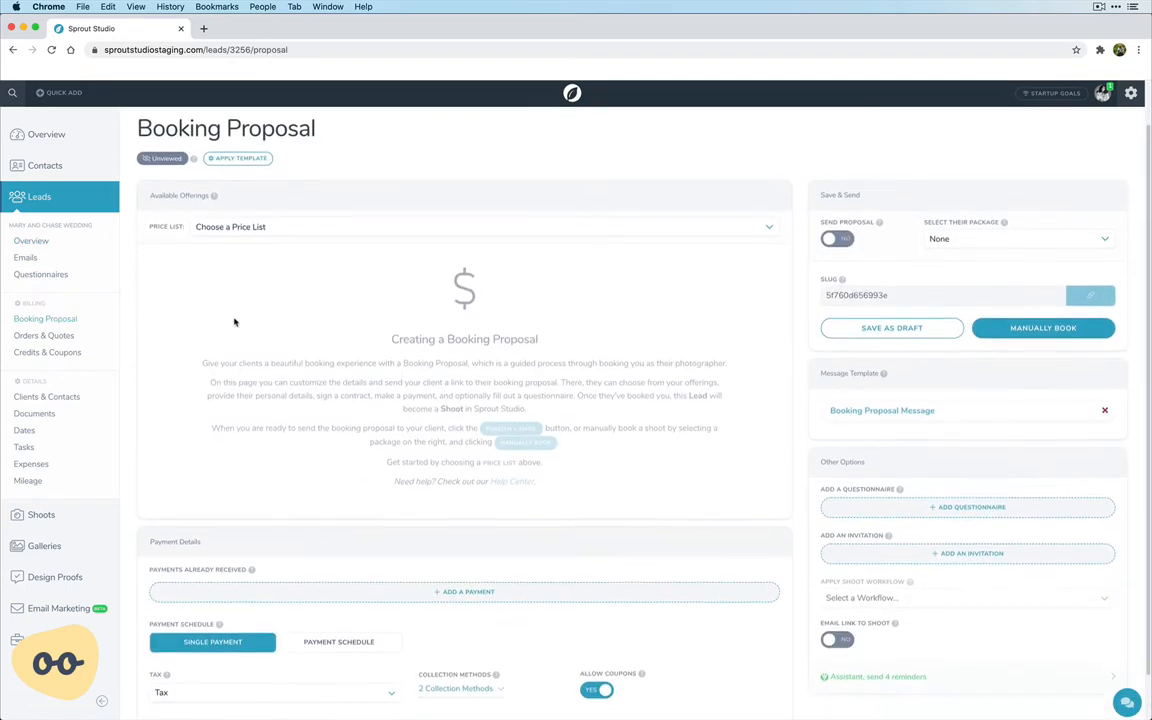
{"action": "left_click", "coordinate": [239, 226]}
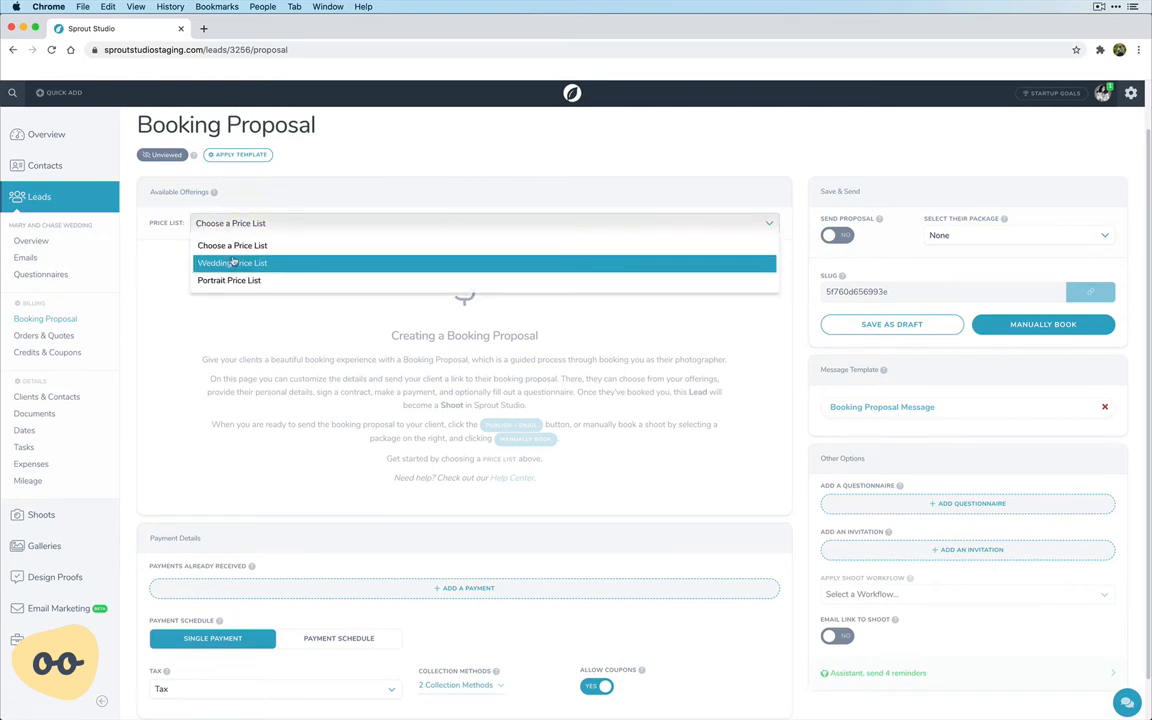
{"action": "left_click", "coordinate": [231, 262]}
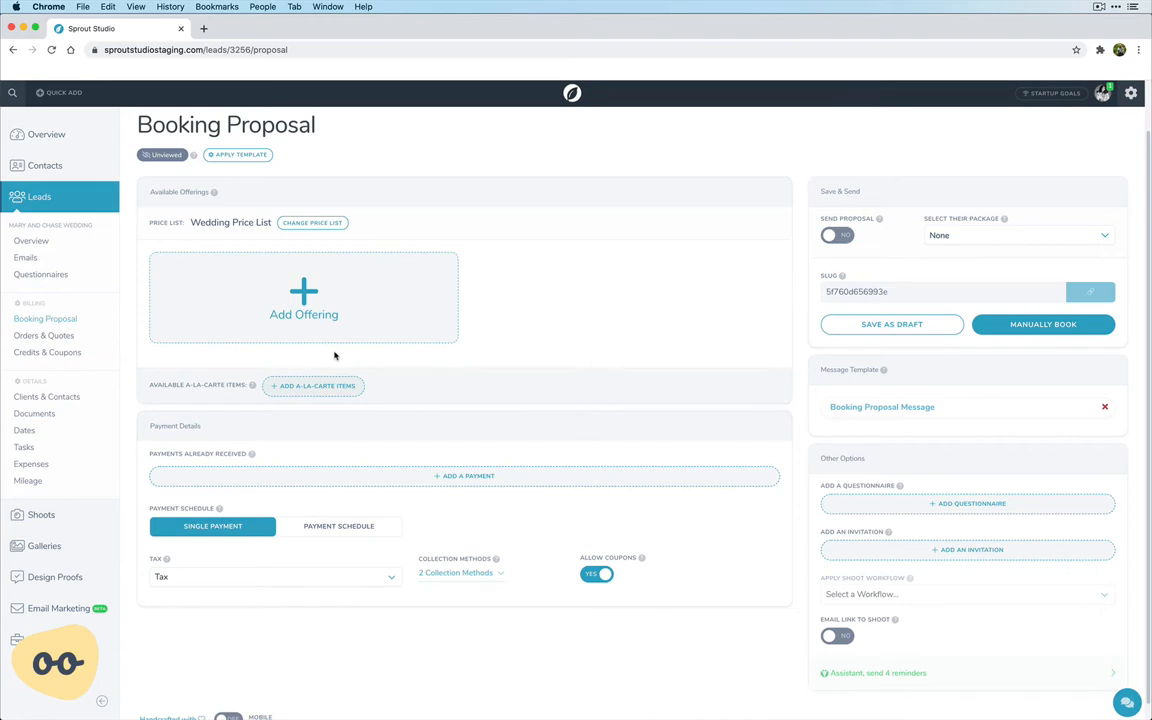
Add the Collection #1 package to the proposal's available offerings.
{"action": "left_click", "coordinate": [306, 310]}
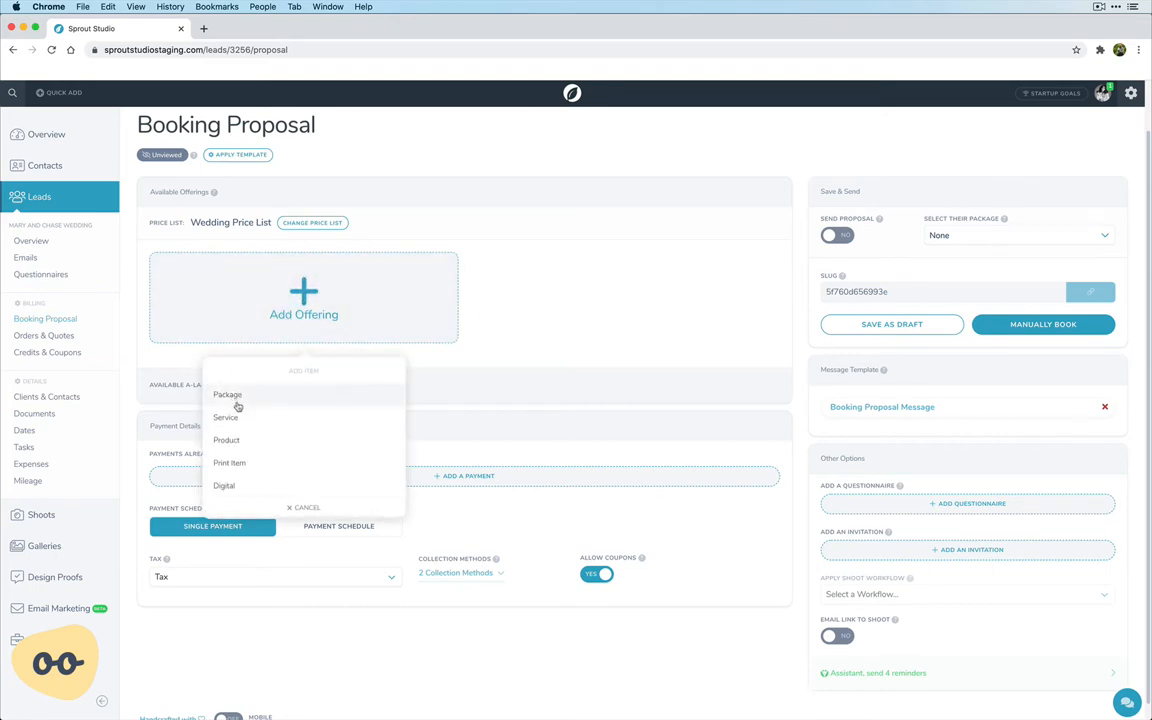
{"action": "left_click", "coordinate": [236, 396]}
{"action": "left_click", "coordinate": [249, 407]}
{"action": "left_click", "coordinate": [252, 418]}
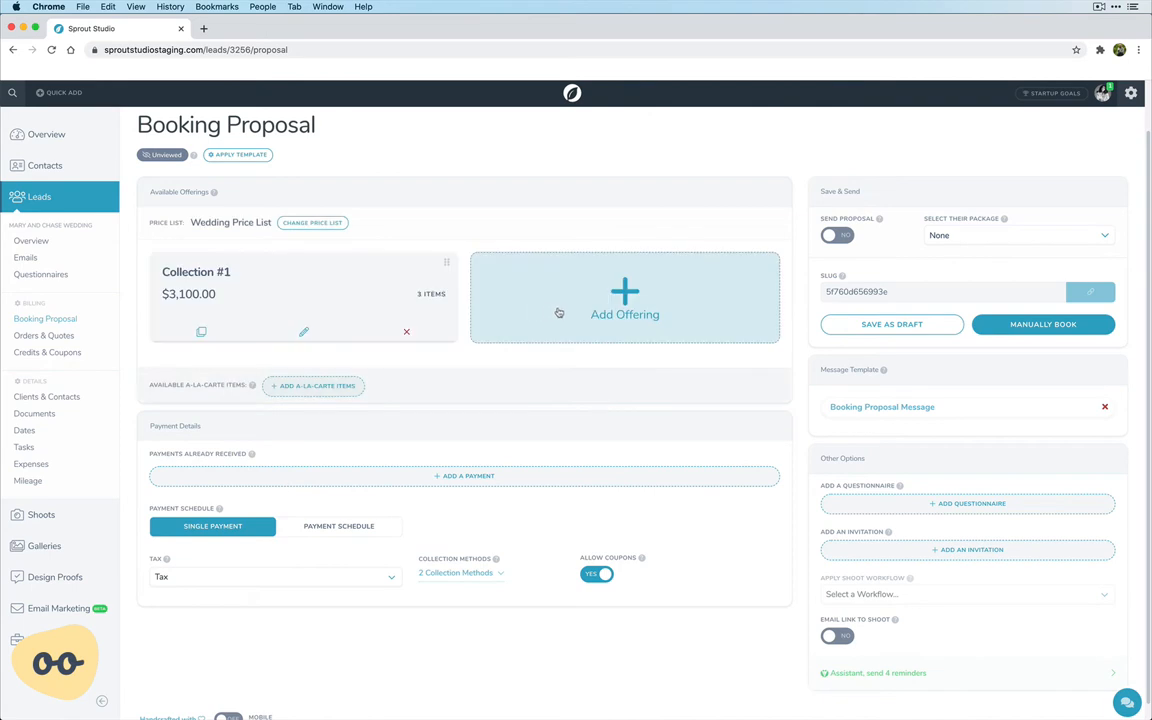
Add the Collection #2 package as another available offering in the proposal.
{"action": "left_click", "coordinate": [558, 310]}
{"action": "left_click", "coordinate": [586, 390]}
{"action": "left_click", "coordinate": [575, 408]}
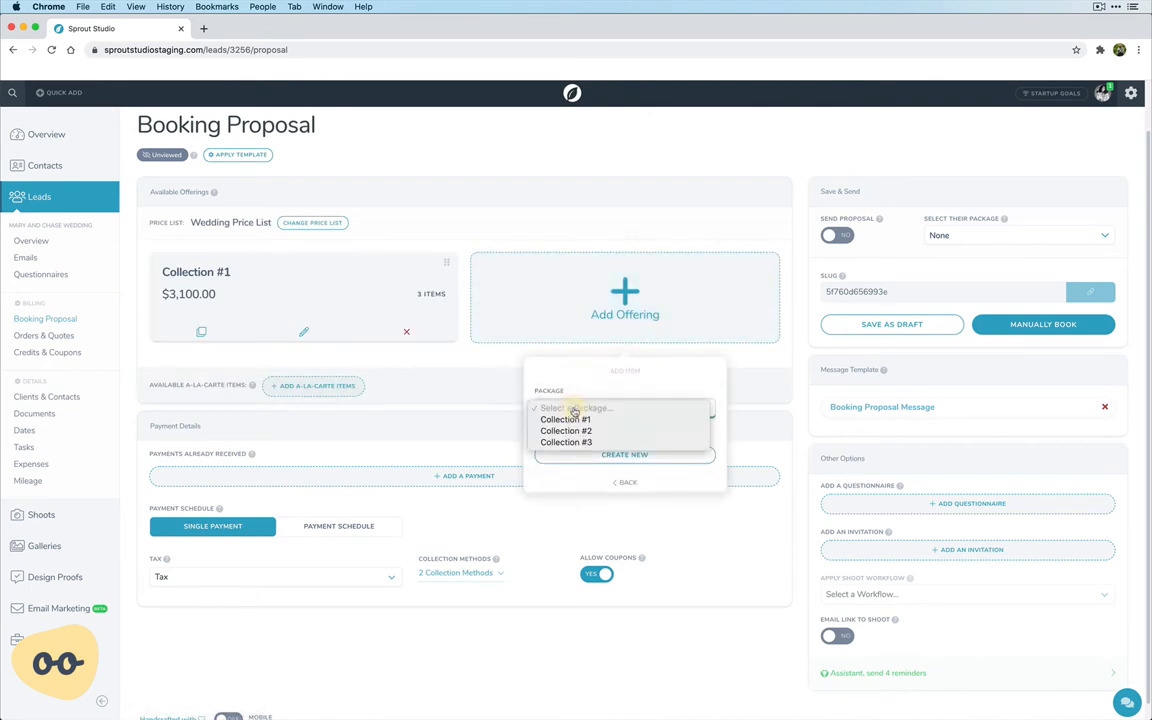
{"action": "left_click", "coordinate": [566, 430]}
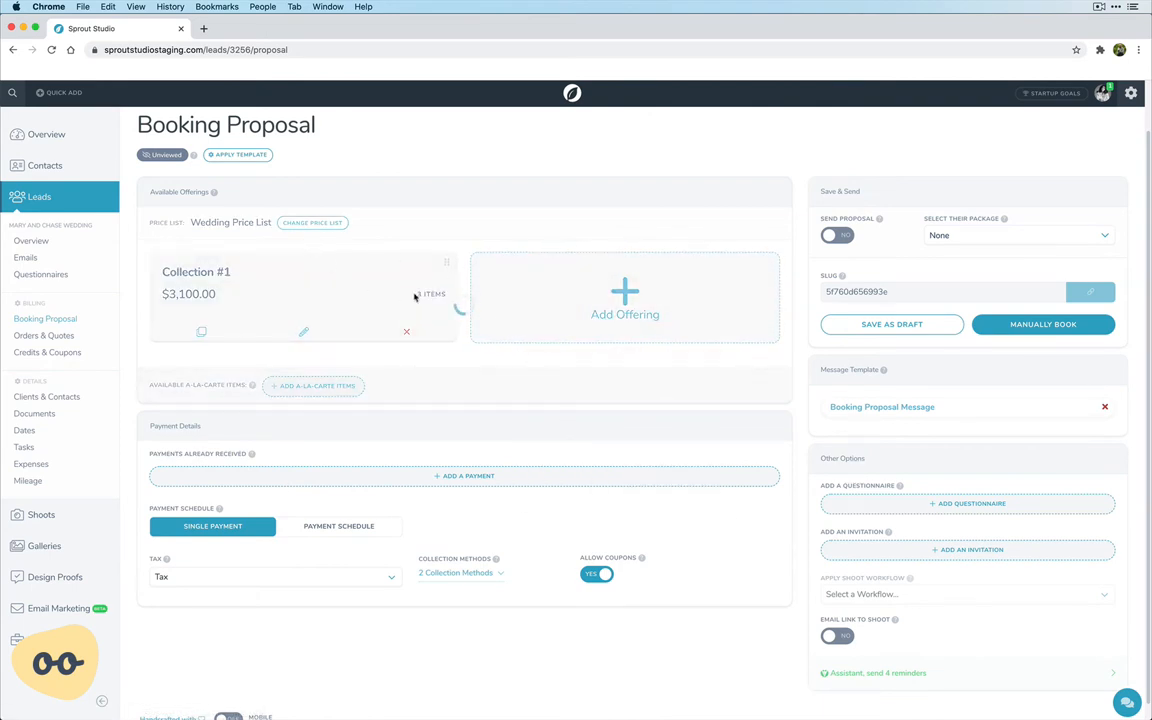
Add the Collection #3 package to the available offerings of the booking proposal.
{"action": "left_click", "coordinate": [302, 392]}
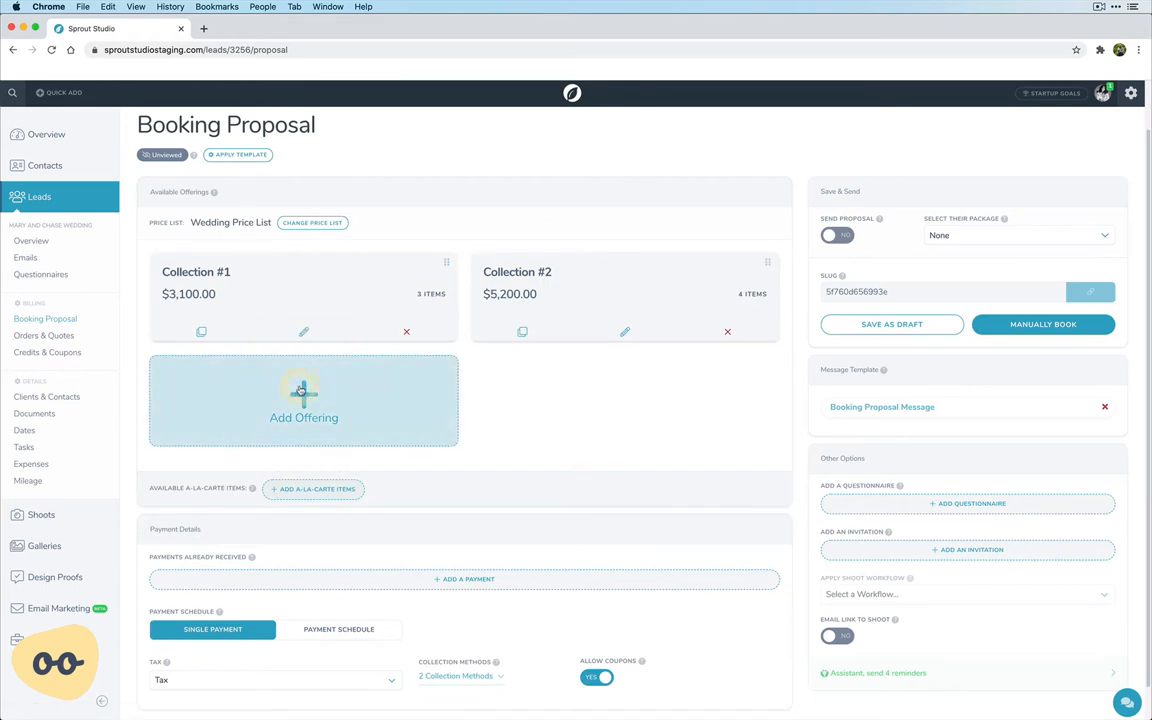
{"action": "left_click", "coordinate": [244, 497]}
{"action": "left_click", "coordinate": [257, 511]}
{"action": "left_click", "coordinate": [257, 545]}
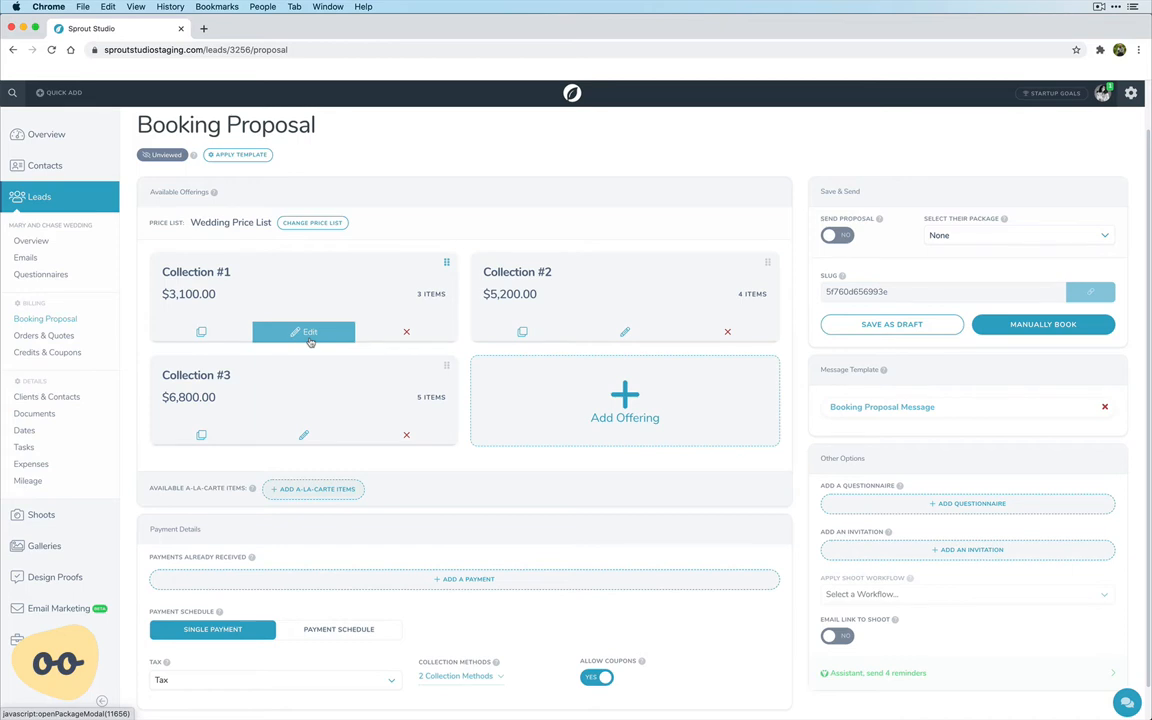
{"action": "left_click_drag", "start_coordinate": [684, 271], "coordinate": [650, 300]}
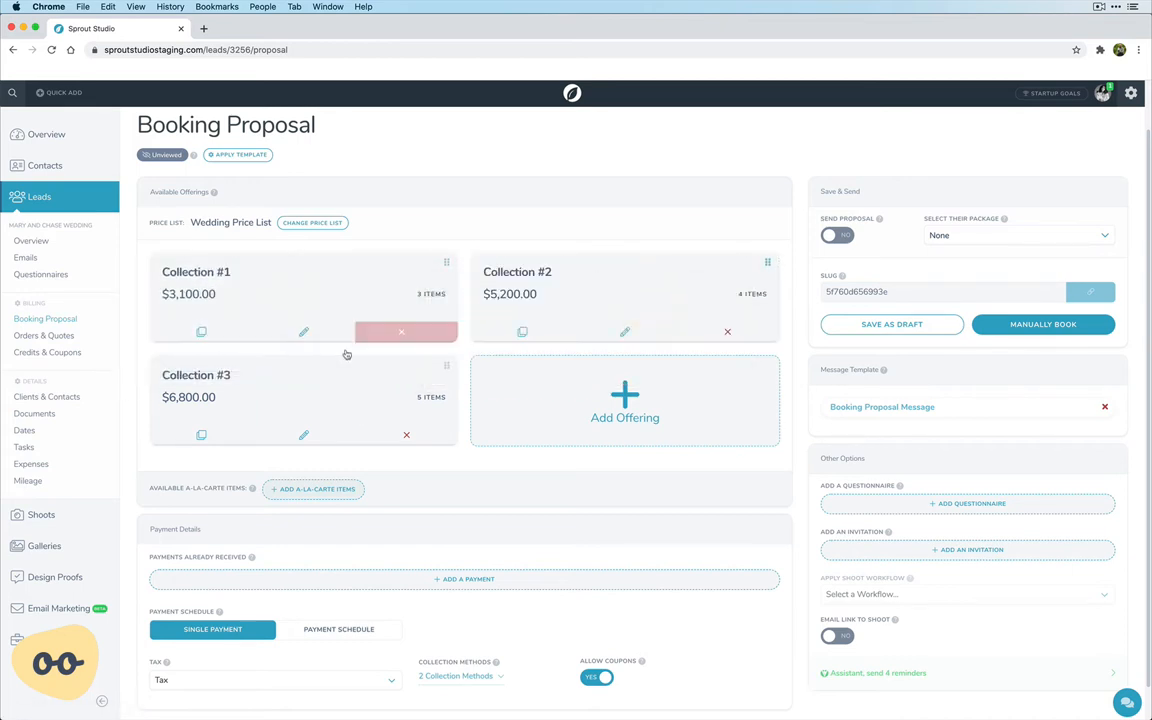
{"action": "left_click_drag", "start_coordinate": [316, 381], "coordinate": [340, 410]}
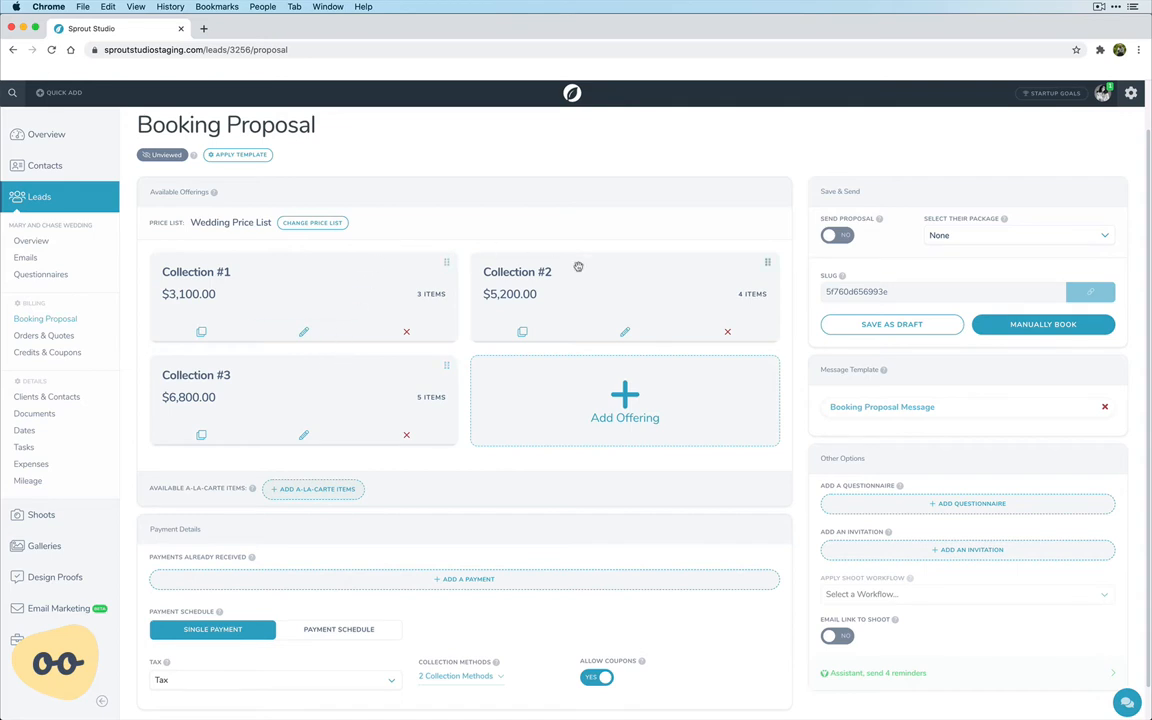
Start the proposal's a-la-carte items list by adding the Wedding Album product, limited to a single quantity.
{"action": "left_click", "coordinate": [319, 494]}
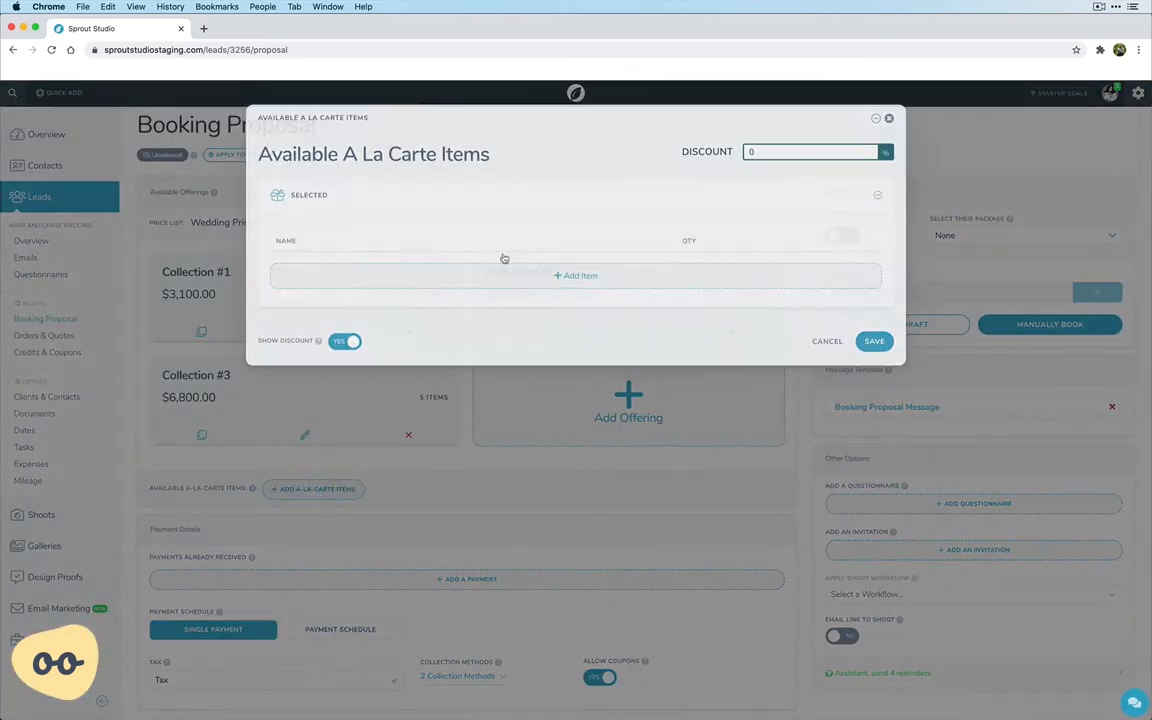
{"action": "left_click", "coordinate": [518, 287]}
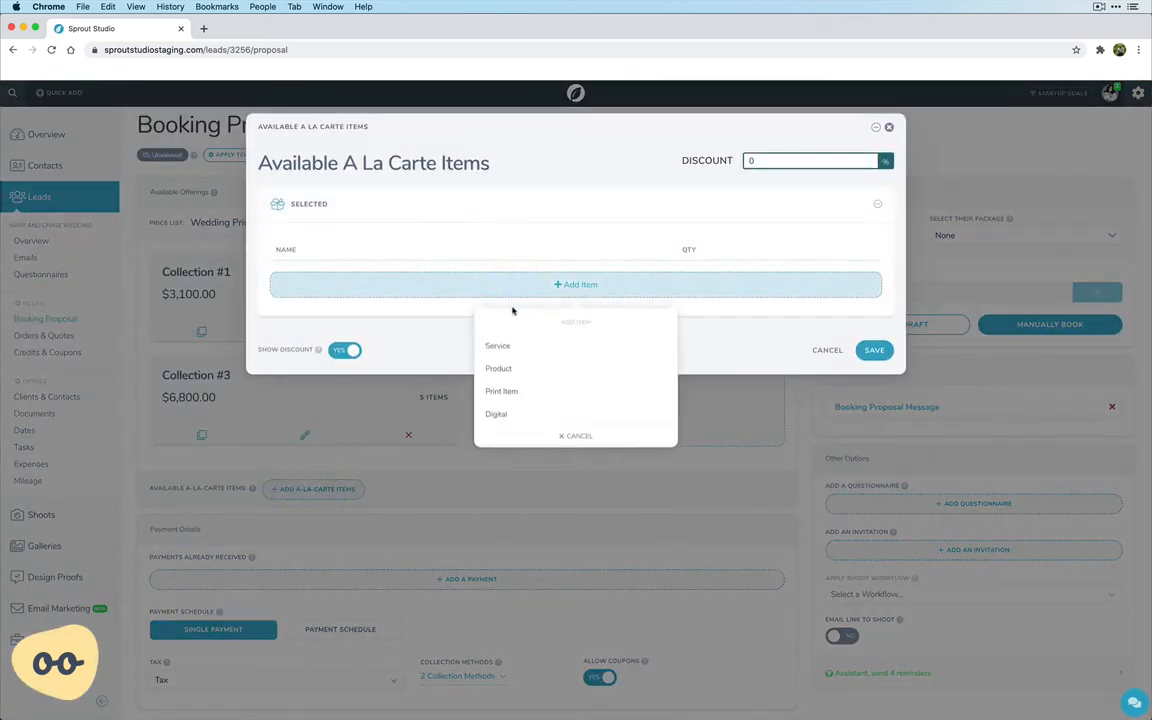
{"action": "left_click", "coordinate": [520, 371]}
{"action": "left_click", "coordinate": [534, 369]}
{"action": "left_click", "coordinate": [531, 422]}
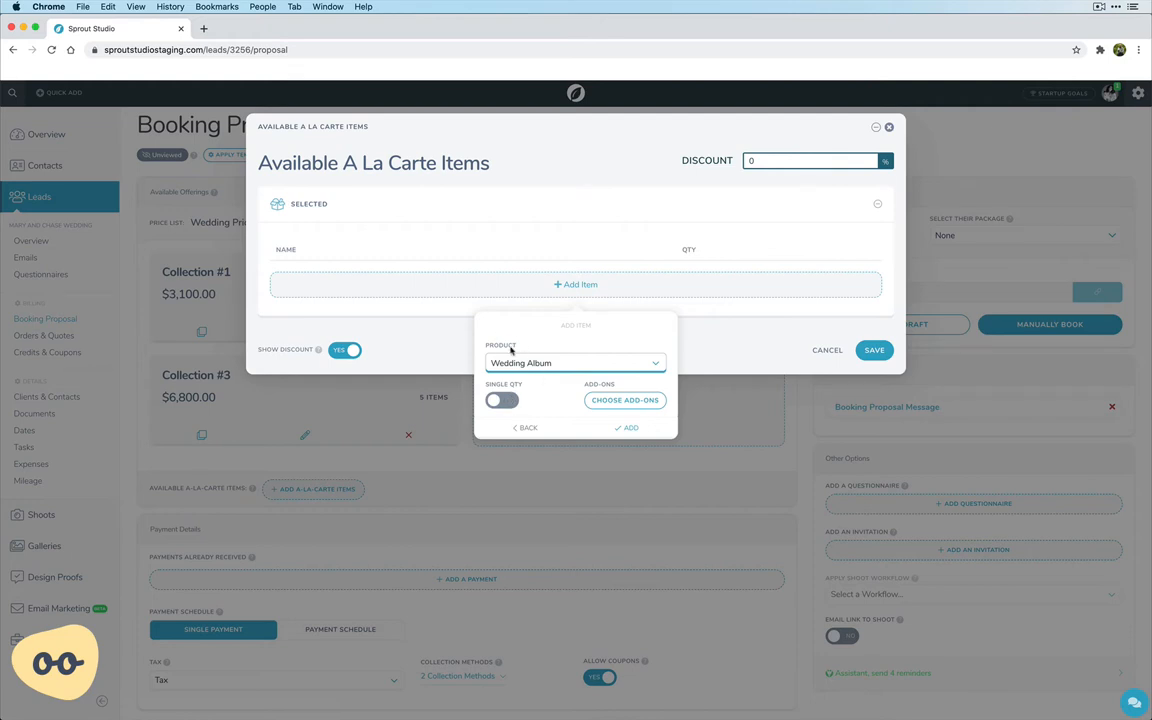
{"action": "left_click", "coordinate": [501, 401]}
{"action": "left_click", "coordinate": [620, 428]}
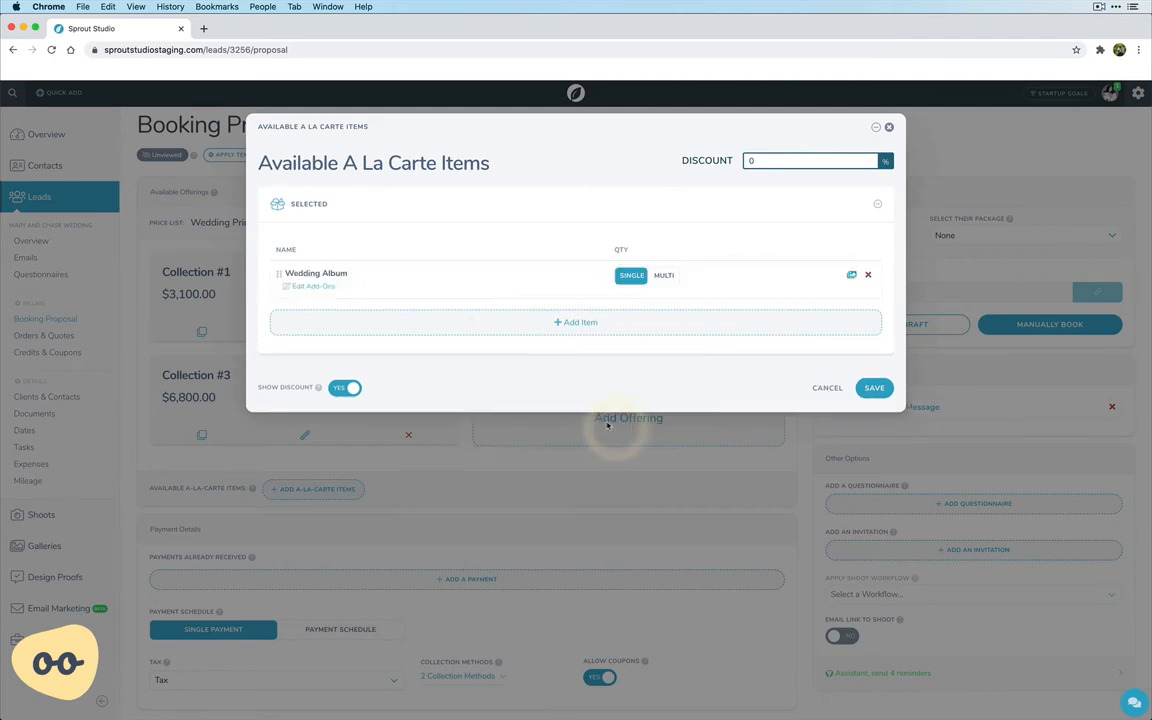
Add the Press Printed Cards product to the a-la-carte items, leaving multiple quantities allowed.
{"action": "left_click", "coordinate": [532, 327]}
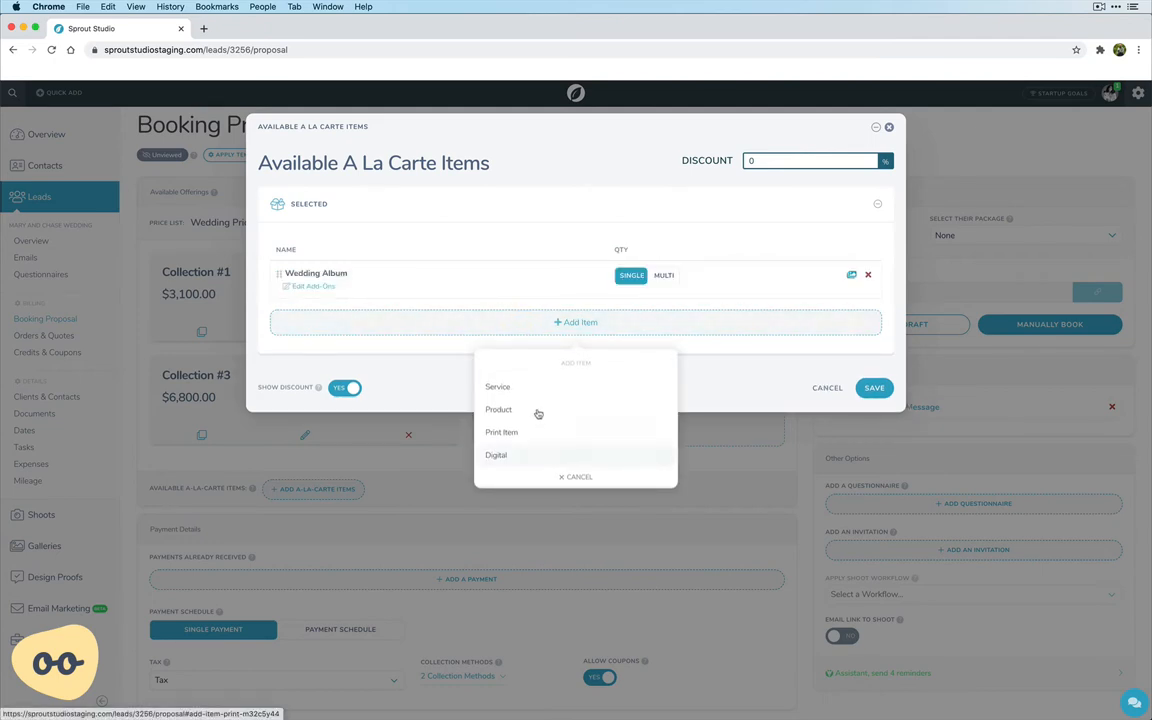
{"action": "left_click", "coordinate": [535, 410]}
{"action": "left_click", "coordinate": [540, 402]}
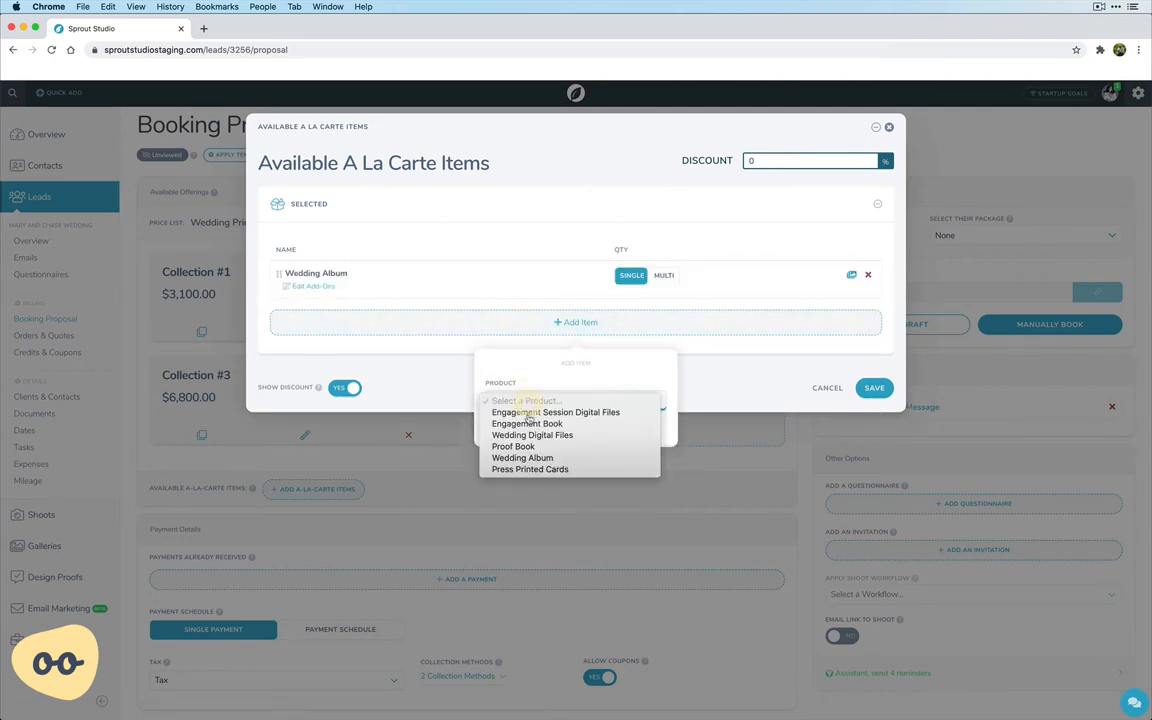
{"action": "left_click", "coordinate": [530, 470]}
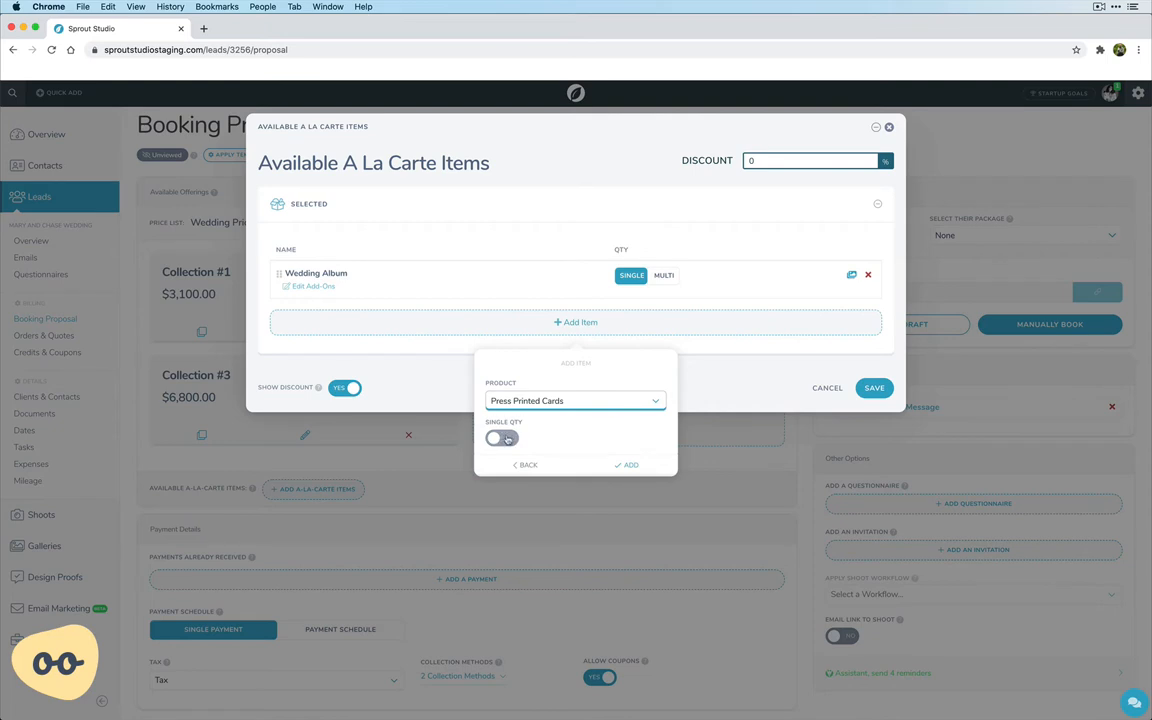
{"action": "left_click", "coordinate": [620, 465]}
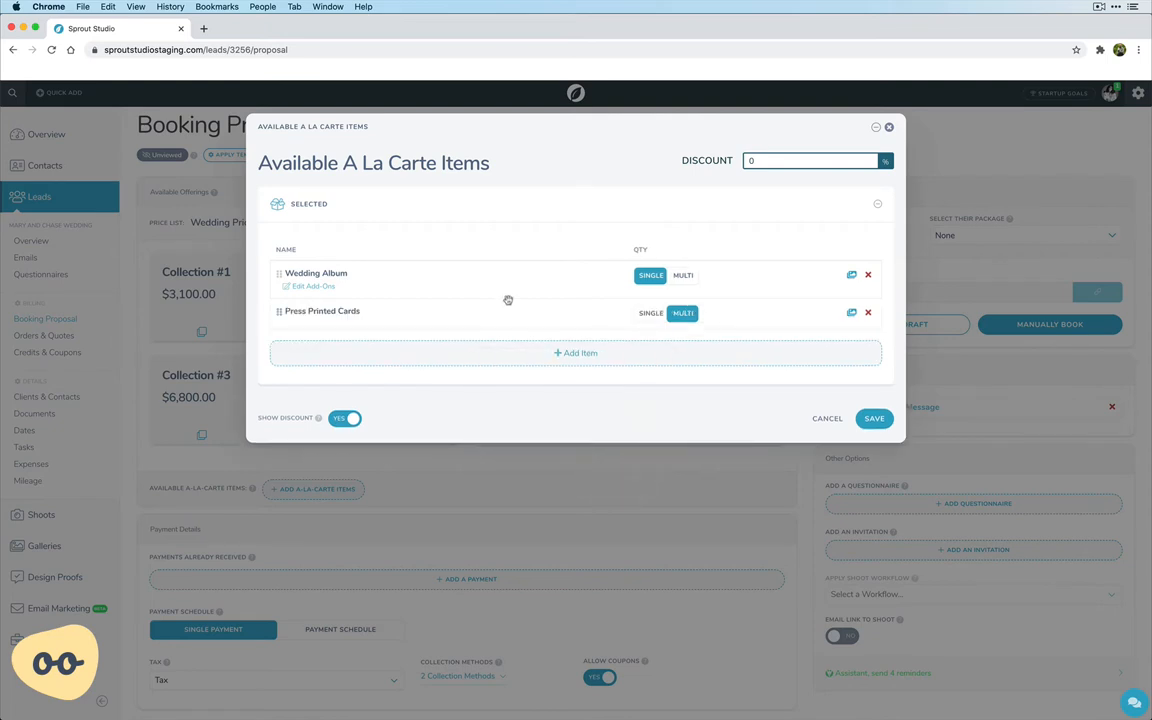
Add the Engagement Book product to the a-la-carte items with single quantity enabled.
{"action": "left_click", "coordinate": [496, 355]}
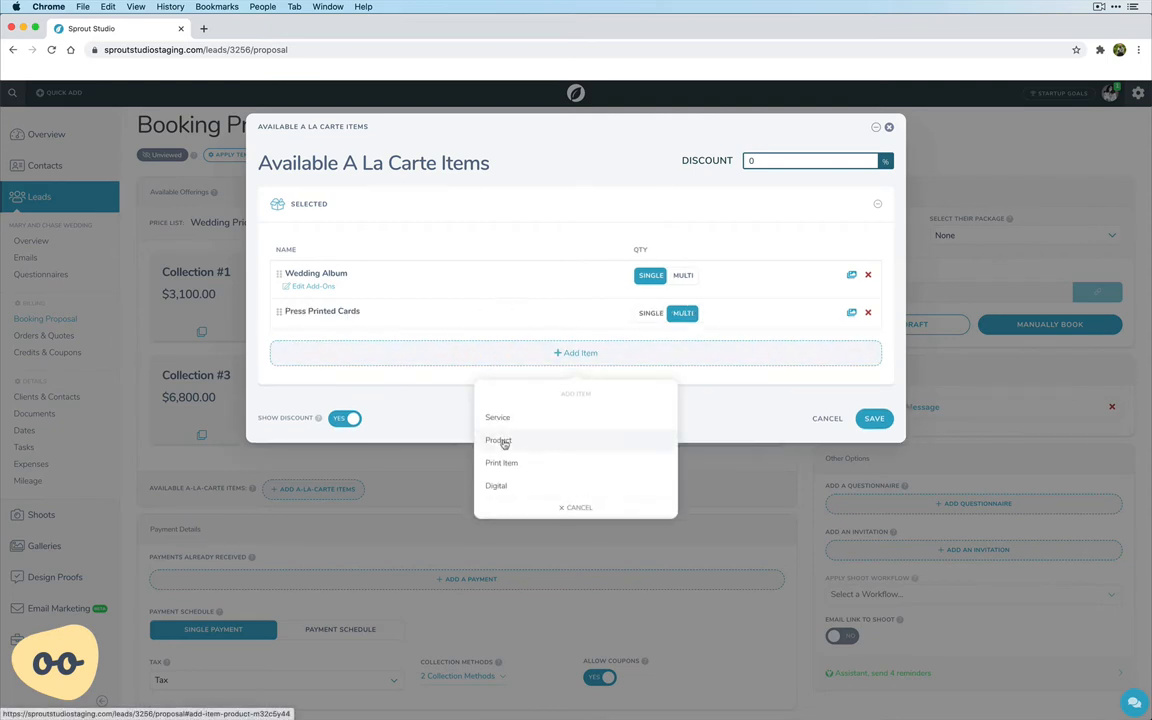
{"action": "left_click", "coordinate": [502, 441]}
{"action": "left_click", "coordinate": [515, 433]}
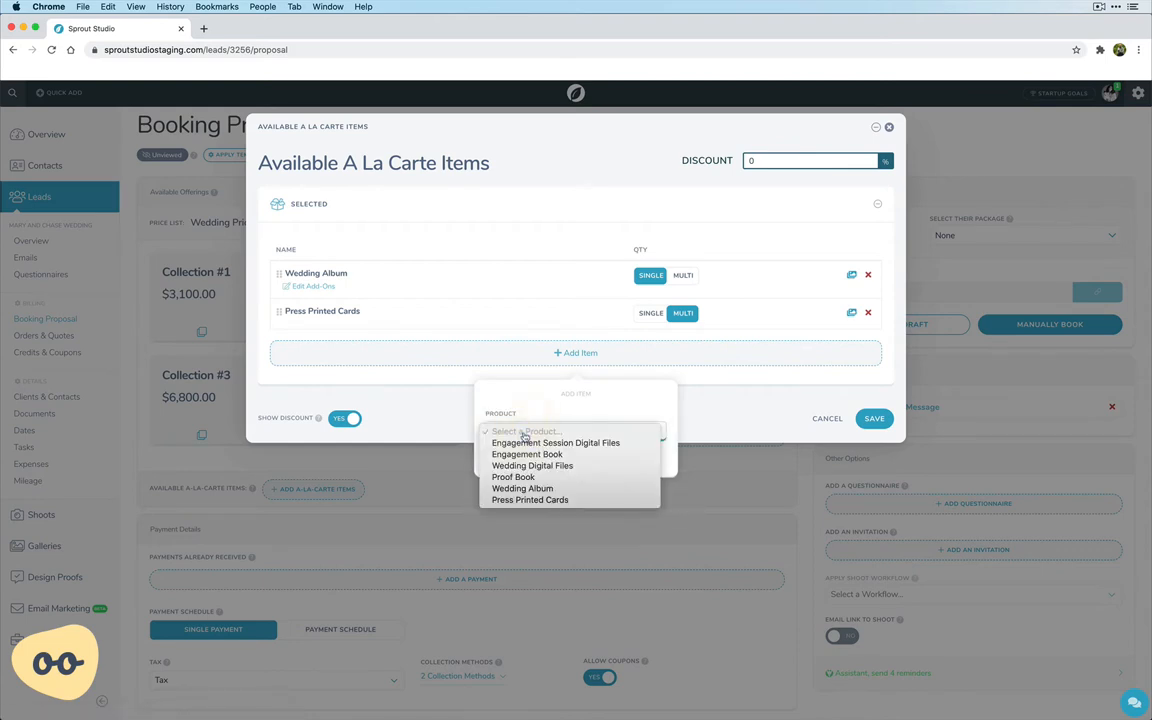
{"action": "left_click", "coordinate": [527, 454]}
{"action": "left_click", "coordinate": [502, 468]}
{"action": "left_click", "coordinate": [610, 494]}
Add the Proof Book product to the a-la-carte items, restricted to a single quantity.
{"action": "left_click", "coordinate": [527, 393]}
{"action": "left_click", "coordinate": [532, 481]}
{"action": "left_click", "coordinate": [543, 470]}
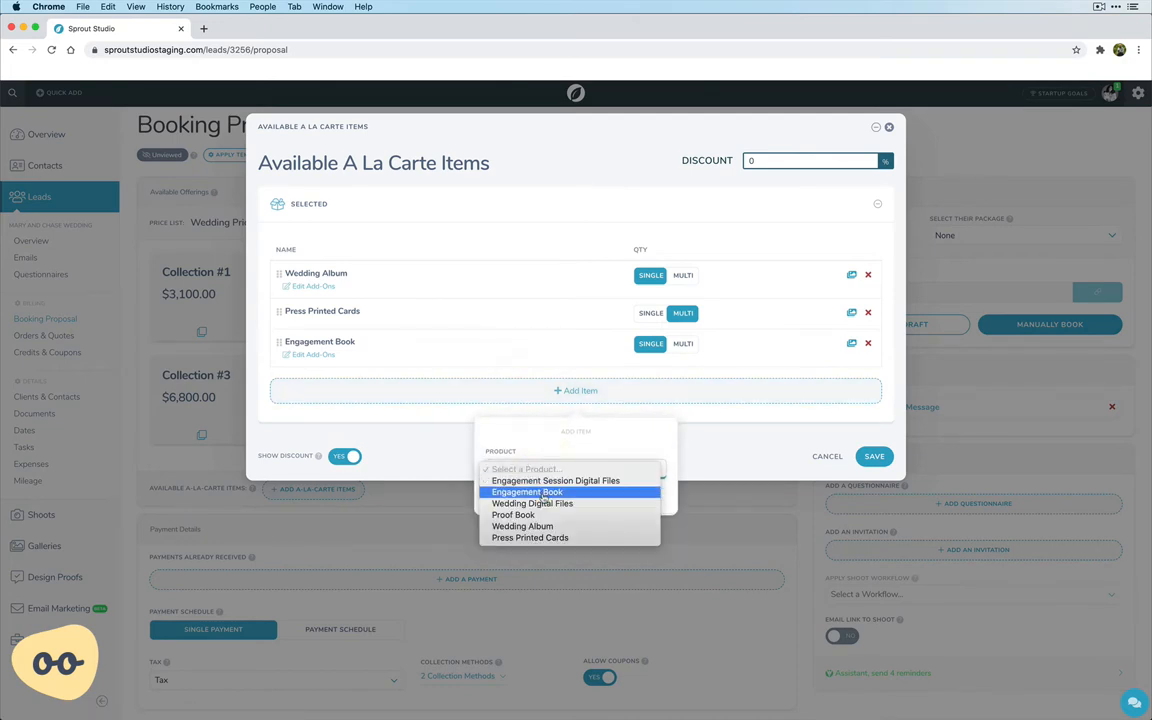
{"action": "left_click", "coordinate": [534, 517]}
{"action": "left_click", "coordinate": [502, 507]}
{"action": "left_click", "coordinate": [614, 533]}
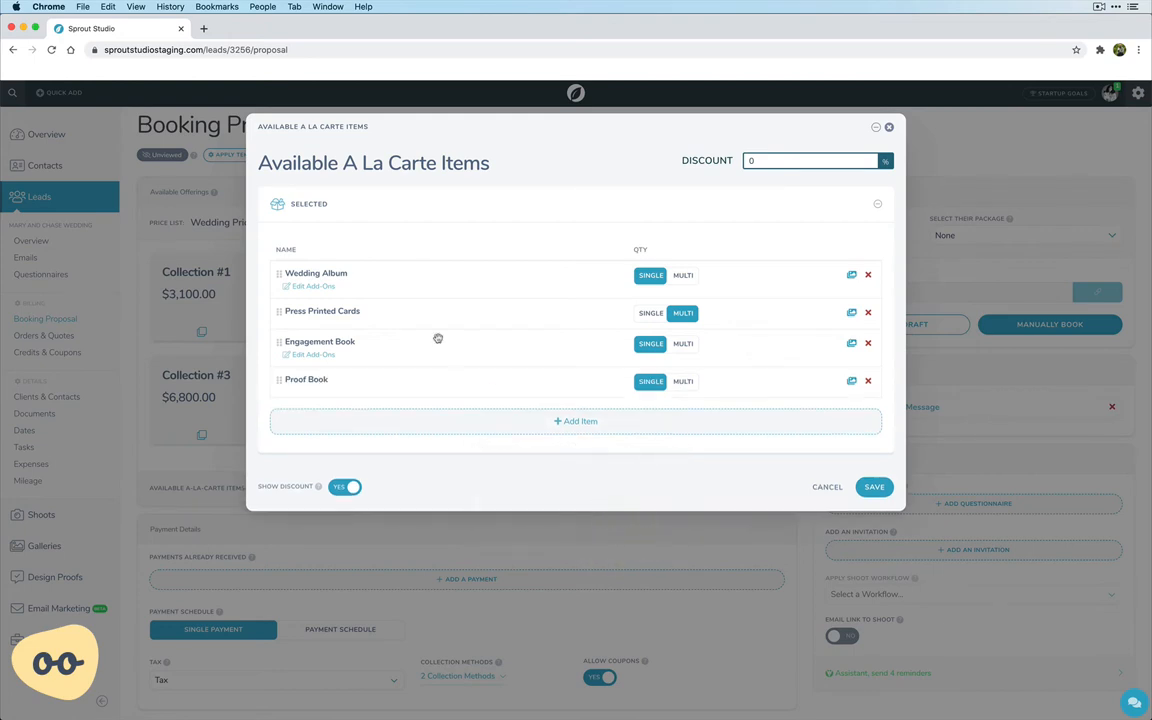
Move Engagement Book and Proof Book to the start of the a-la-carte list, and save it with a 10% discount.
{"action": "left_click_drag", "start_coordinate": [279, 343], "coordinate": [280, 274]}
{"action": "left_click_drag", "start_coordinate": [279, 383], "coordinate": [283, 311]}
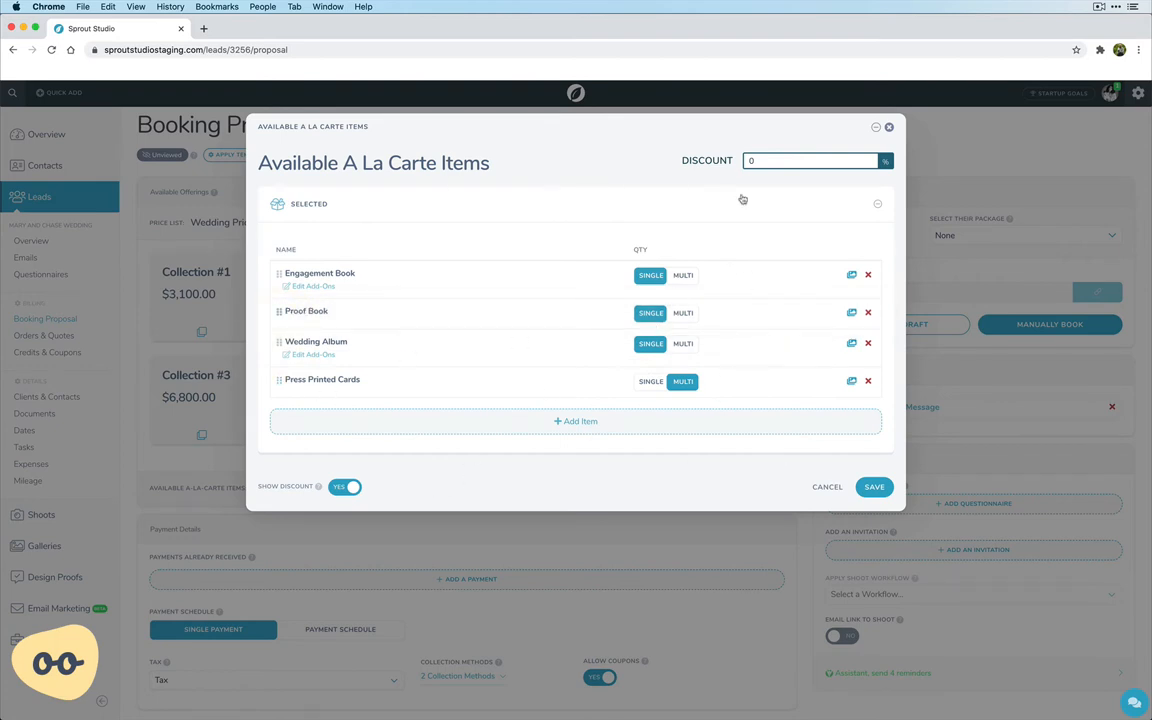
{"action": "left_click", "coordinate": [767, 161]}
{"action": "double_click", "coordinate": [759, 161]}
{"action": "left_click", "coordinate": [612, 187]}
{"action": "left_click", "coordinate": [876, 488]}
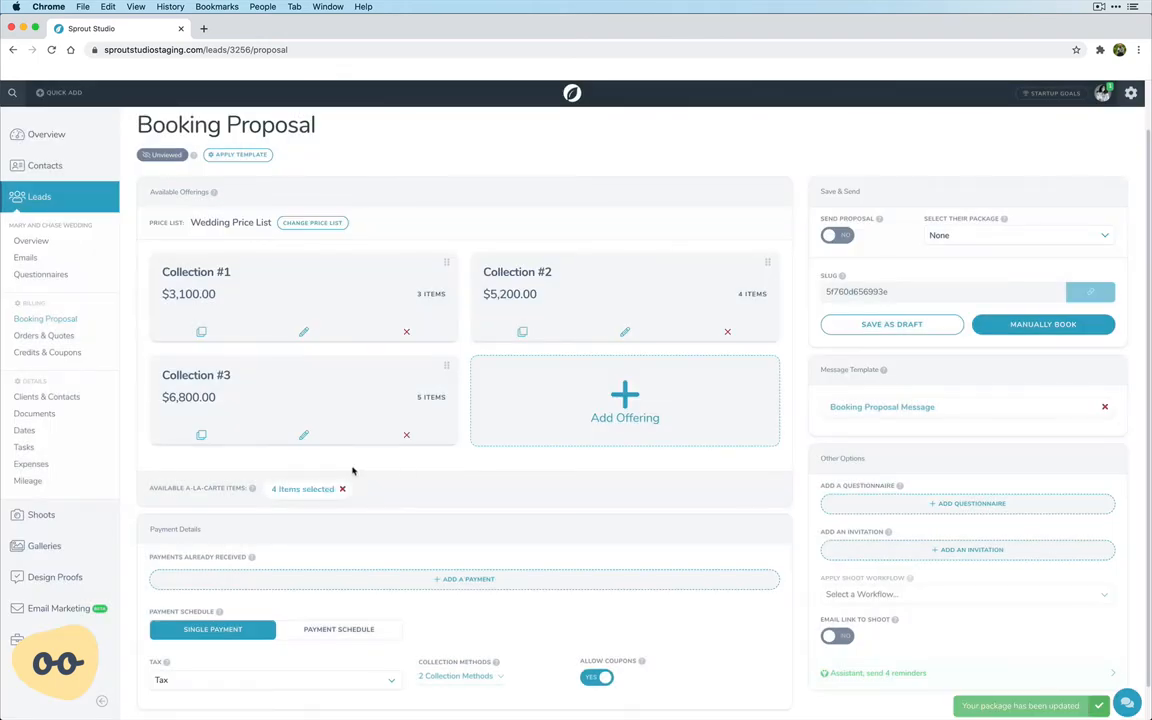
Switch the proposal from a single payment to the Wedding Payment Schedule (Shoot Date).
{"action": "scroll", "coordinate": [352, 470], "scroll_direction": "down", "scroll_amount": 1}
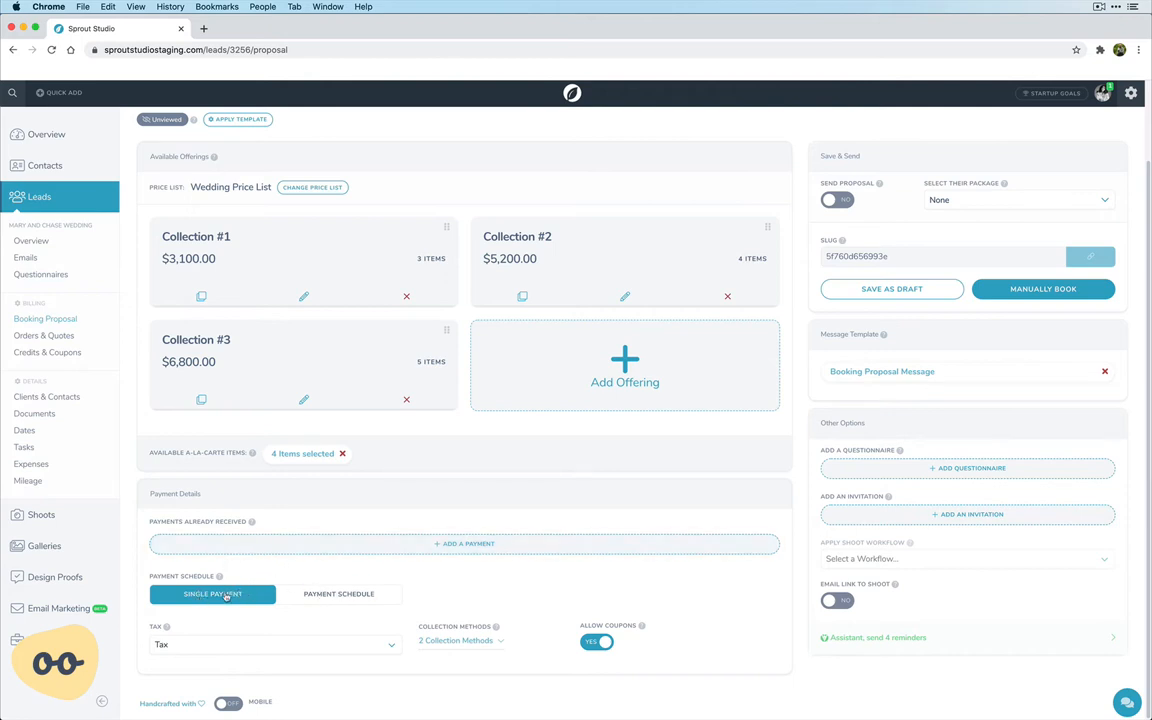
{"action": "left_click", "coordinate": [323, 596]}
{"action": "left_click", "coordinate": [506, 594]}
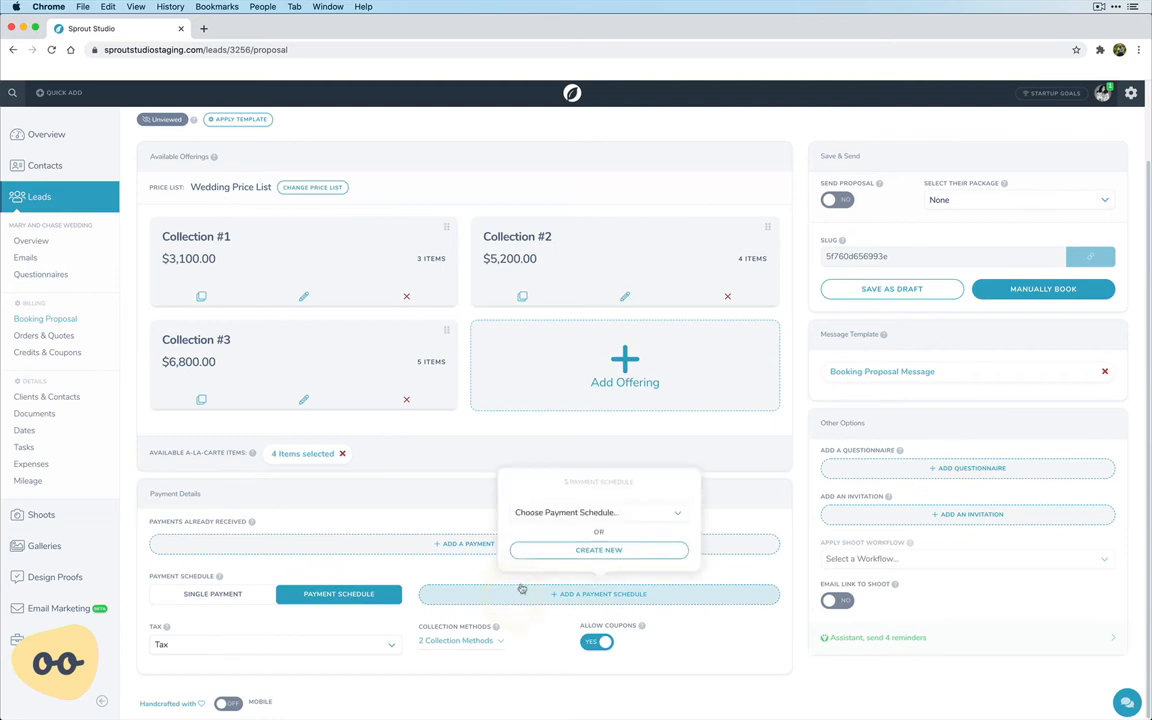
{"action": "left_click", "coordinate": [577, 516]}
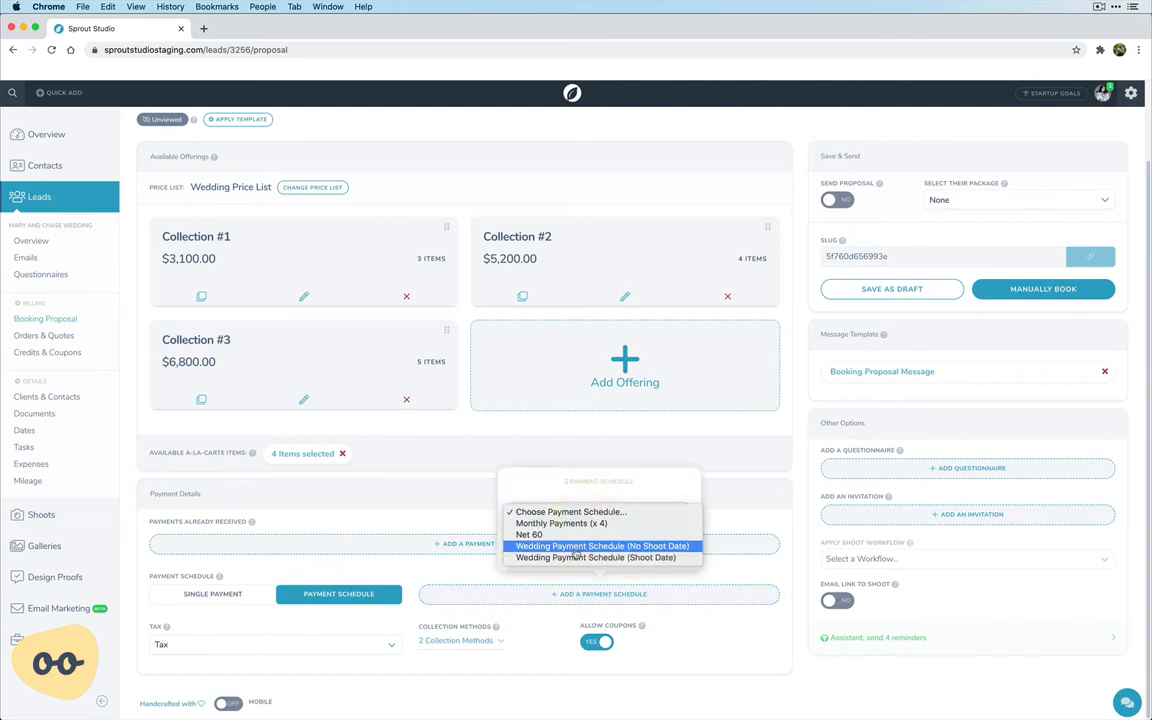
{"action": "left_click", "coordinate": [576, 557]}
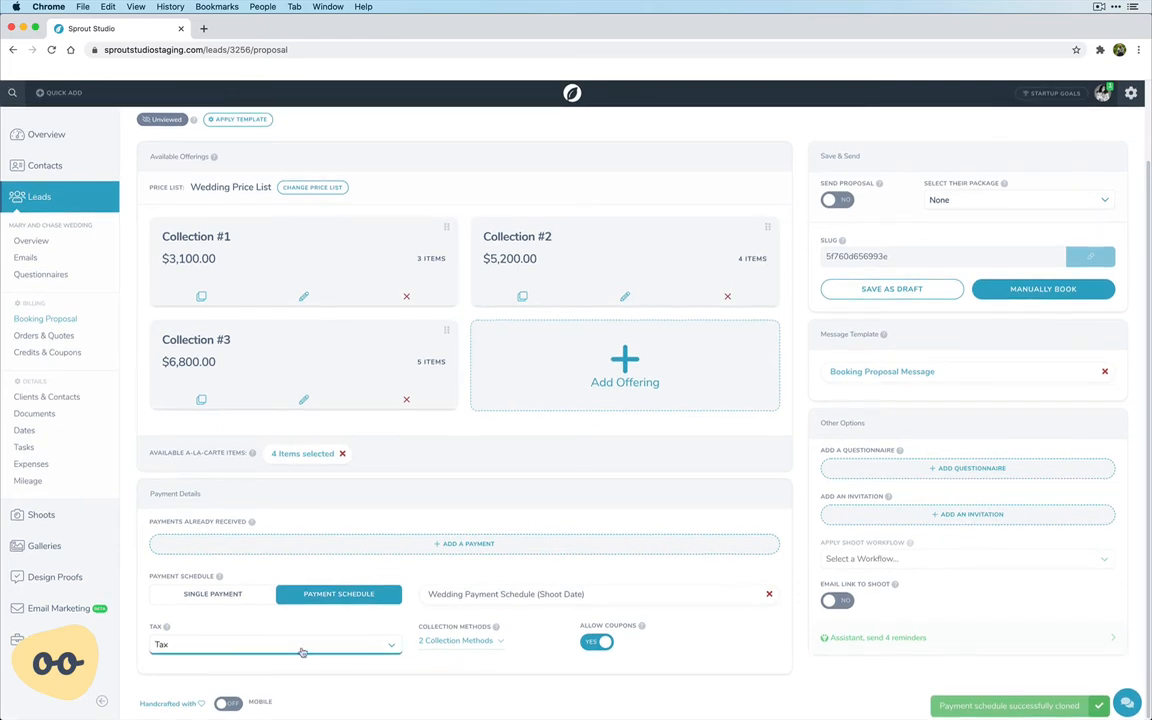
Remove Cheque from the proposal's collection methods, keeping Credit Card.
{"action": "left_click", "coordinate": [456, 640]}
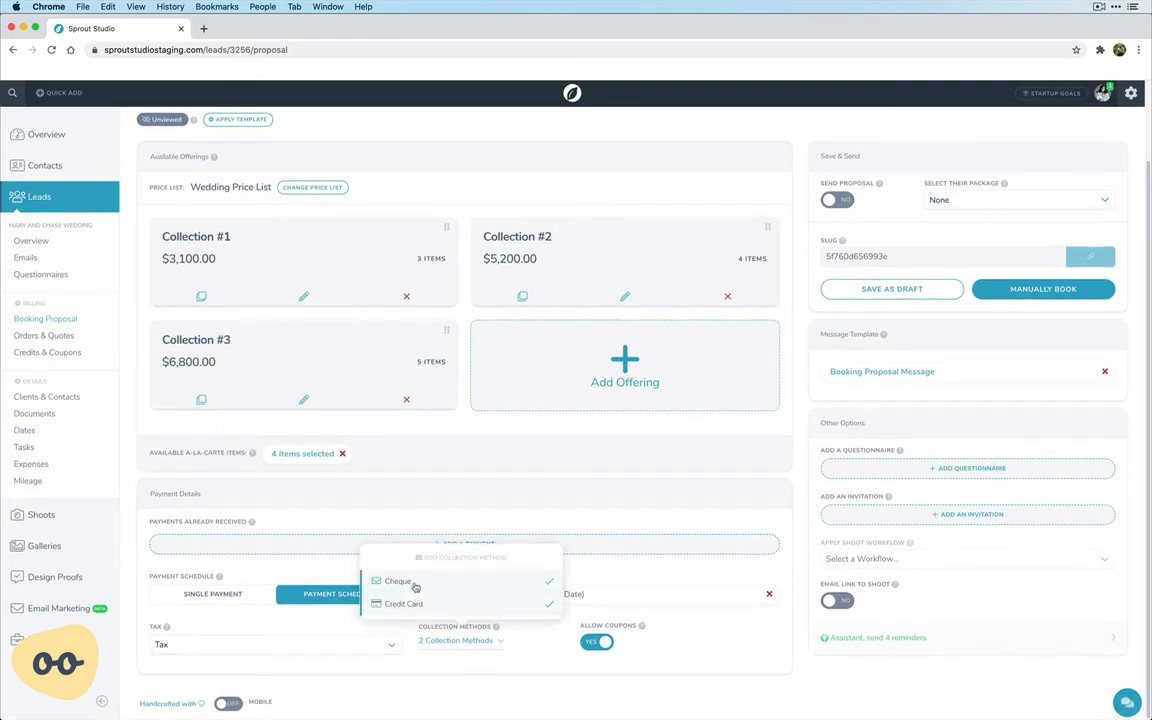
{"action": "left_click", "coordinate": [440, 583]}
{"action": "left_click", "coordinate": [511, 706]}
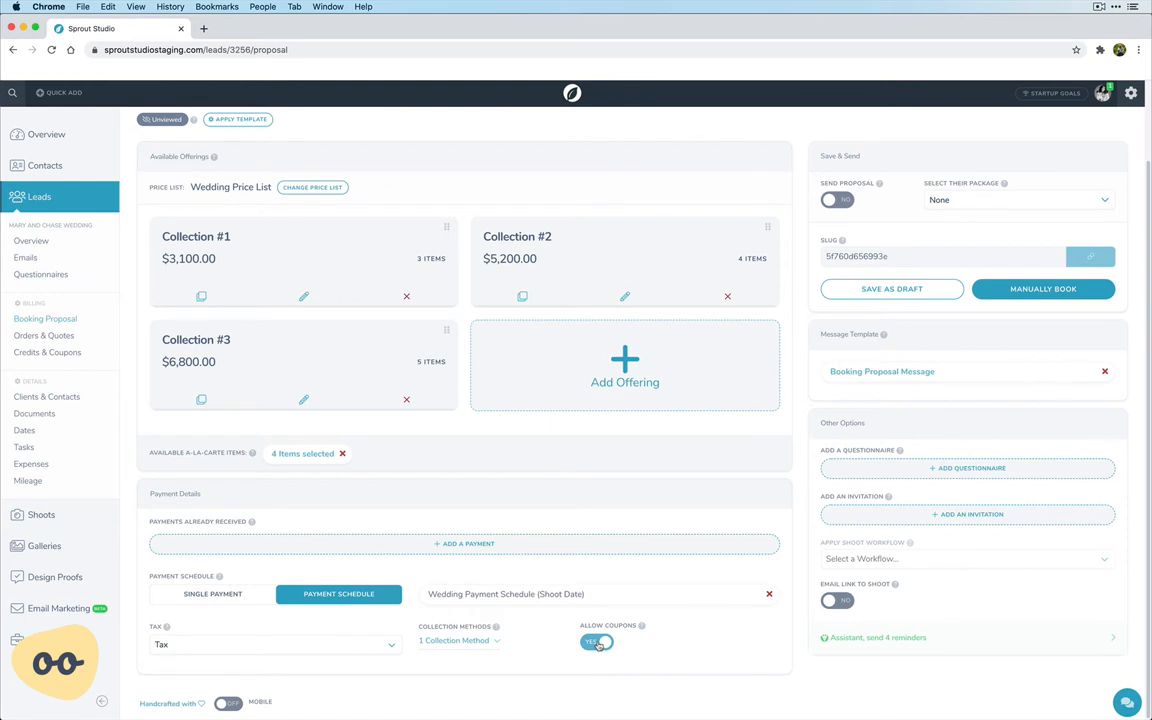
Enable the Send Proposal option for this booking proposal.
{"action": "scroll", "coordinate": [640, 648], "scroll_direction": "up", "scroll_amount": 2}
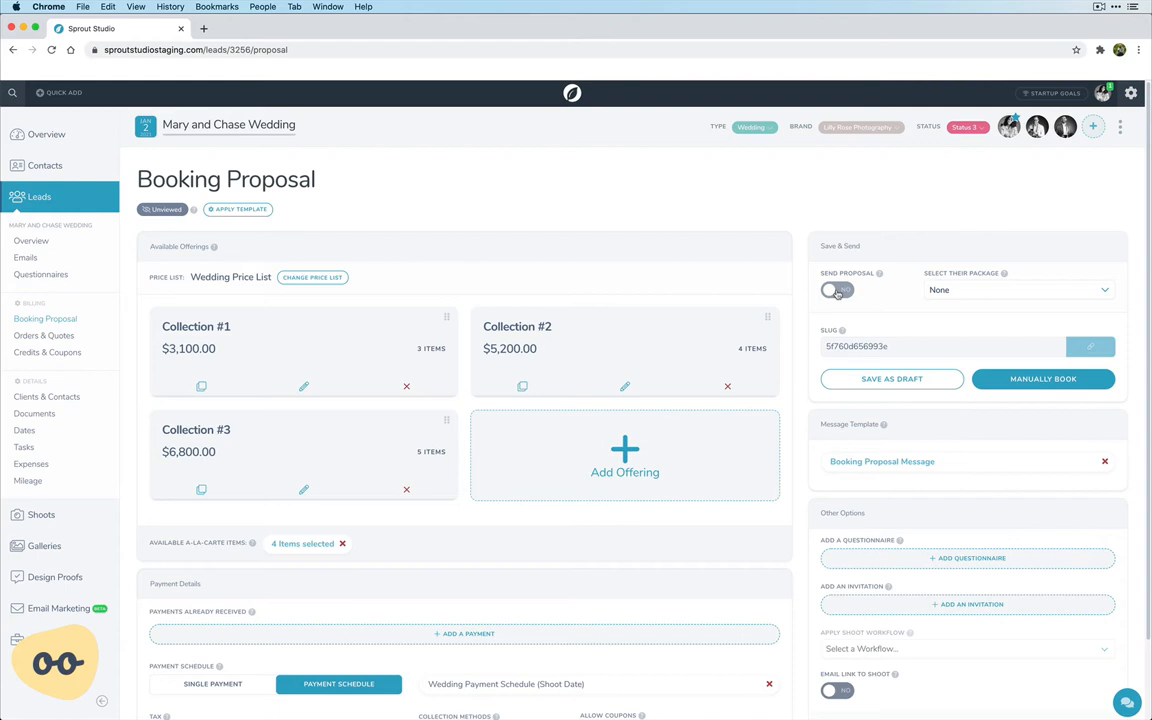
{"action": "left_click", "coordinate": [837, 291]}
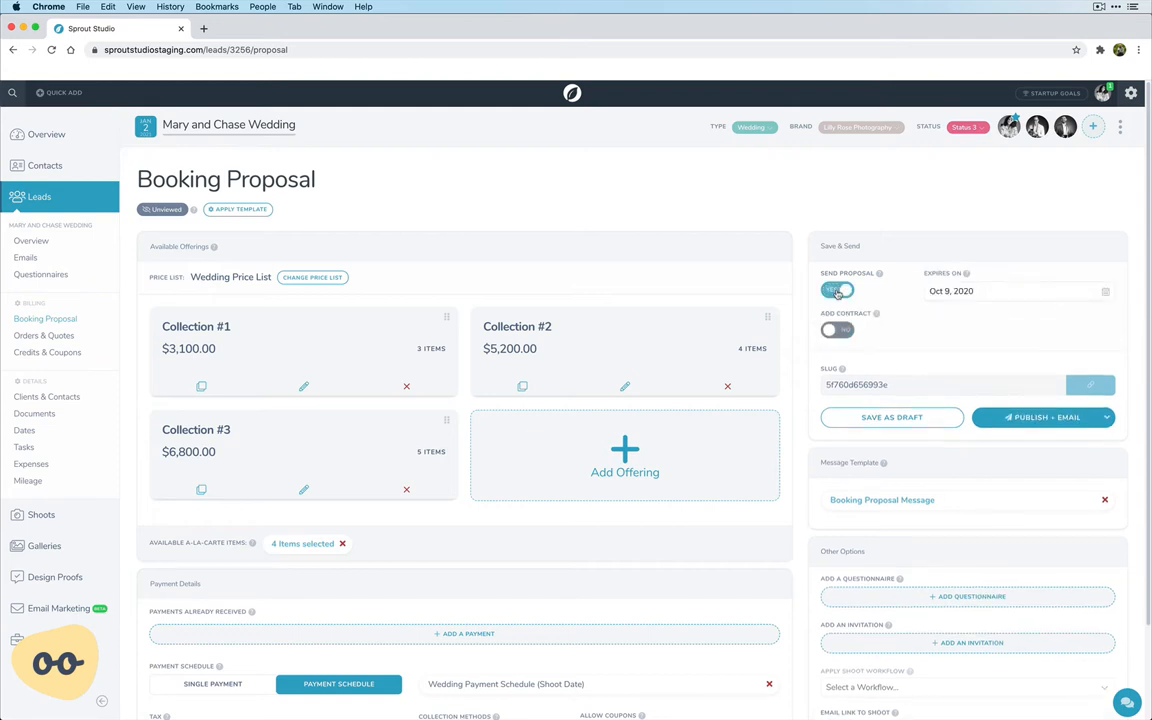
Enable the contract option for the proposal and attach the Wedding Contract to it.
{"action": "left_click", "coordinate": [987, 294]}
{"action": "left_click", "coordinate": [833, 332]}
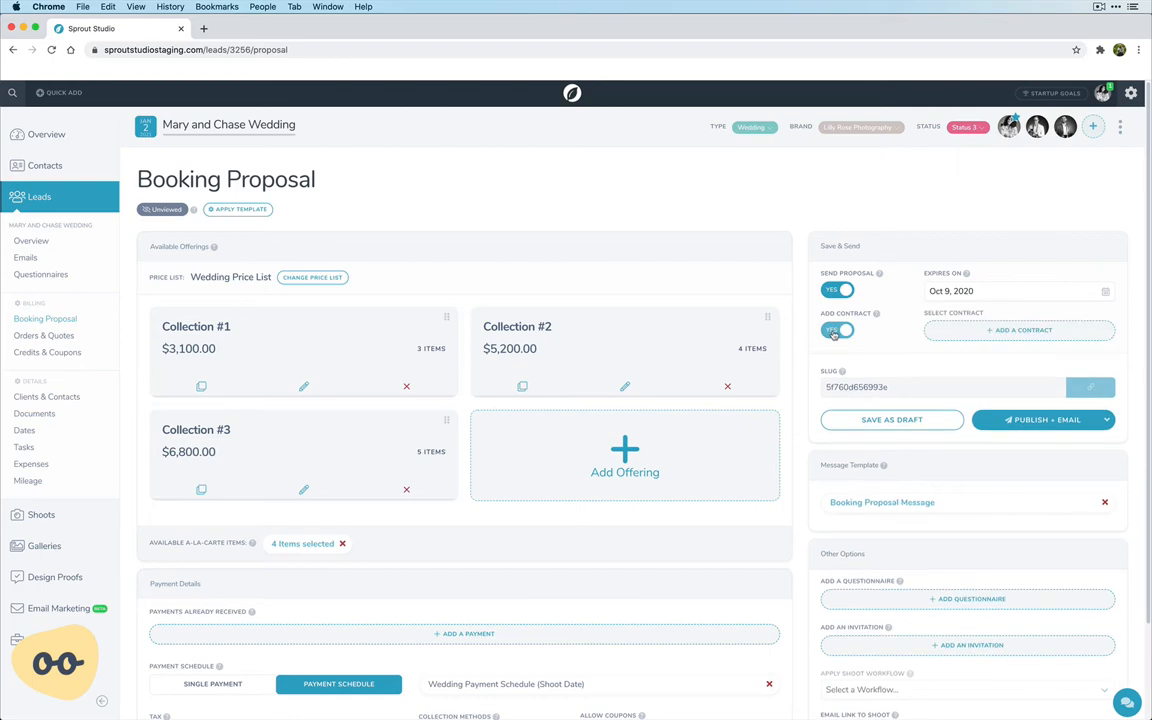
{"action": "left_click", "coordinate": [944, 332]}
{"action": "left_click", "coordinate": [975, 390]}
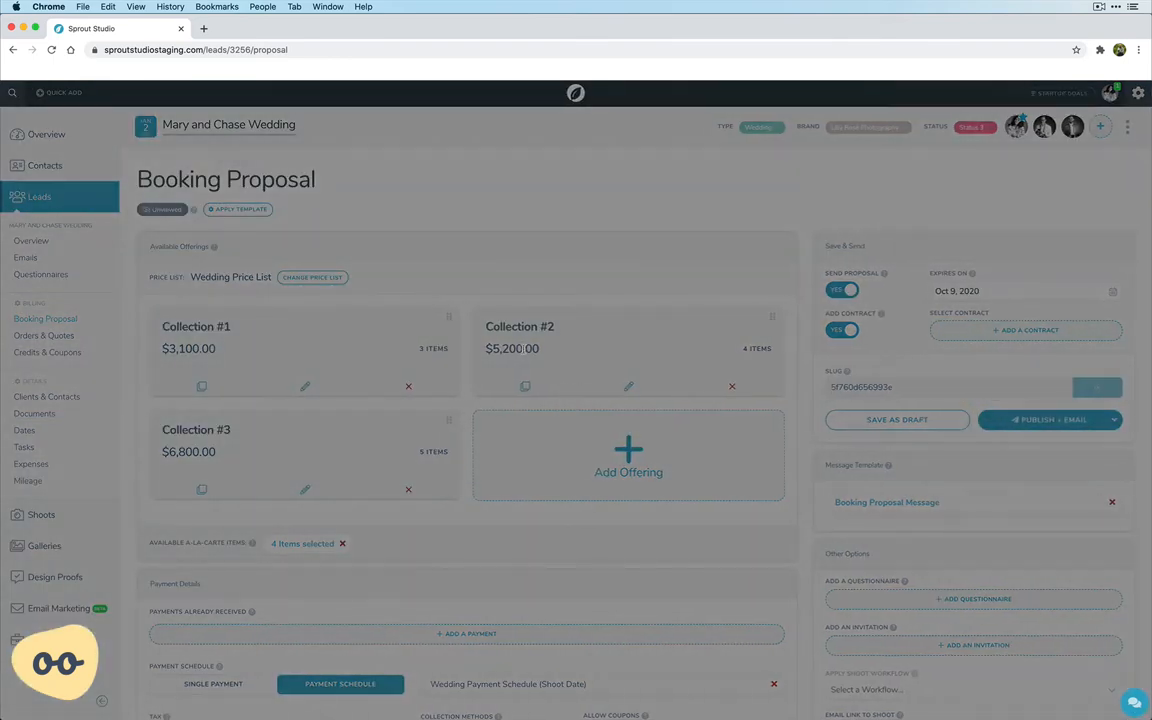
{"action": "scroll", "coordinate": [446, 337], "scroll_direction": "down", "scroll_amount": 10}
{"action": "scroll", "coordinate": [446, 337], "scroll_direction": "up", "scroll_amount": 10}
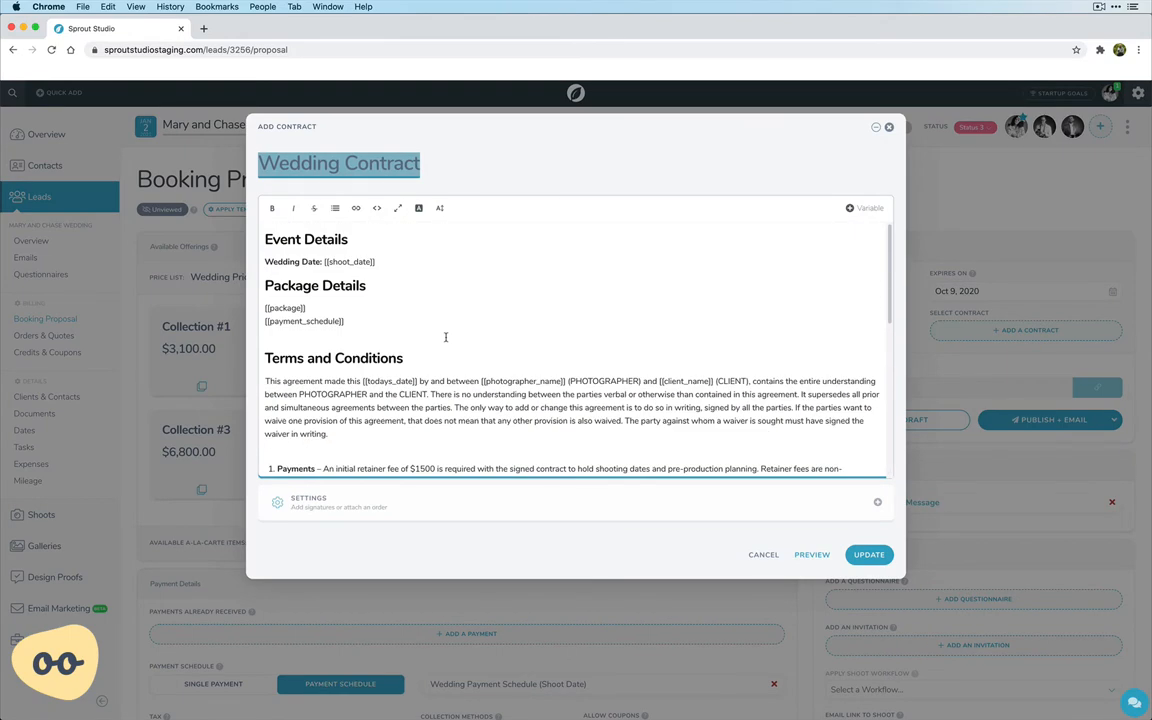
{"action": "left_click", "coordinate": [866, 554]}
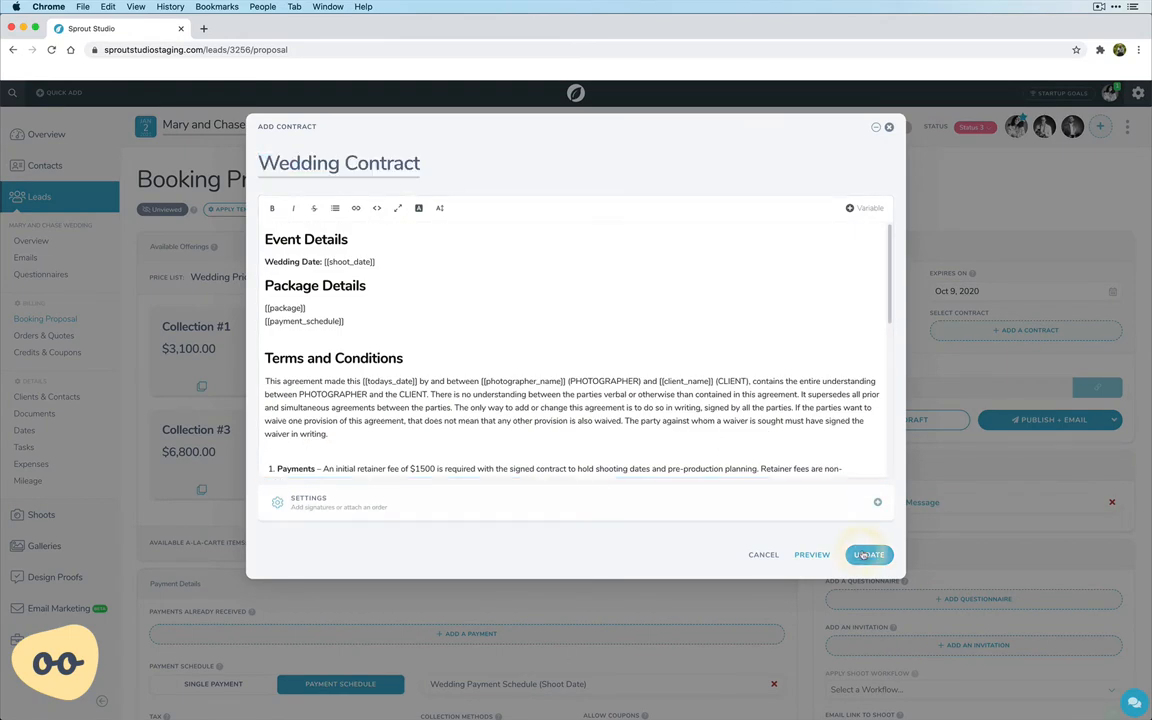
Try out the Assistant reminders by toggling the not-viewed and not-signed ones off and on and opening the 2-day reminder's timing.
{"action": "scroll", "coordinate": [863, 554], "scroll_direction": "down", "scroll_amount": 3}
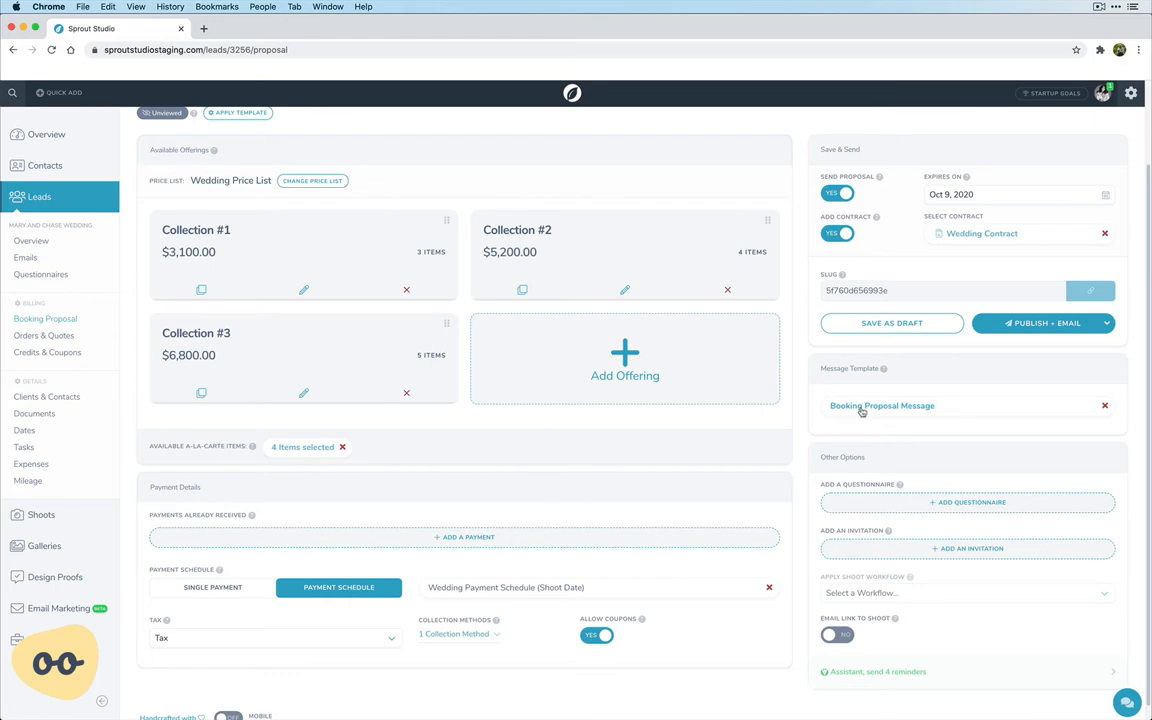
{"action": "scroll", "coordinate": [861, 411], "scroll_direction": "down", "scroll_amount": 1}
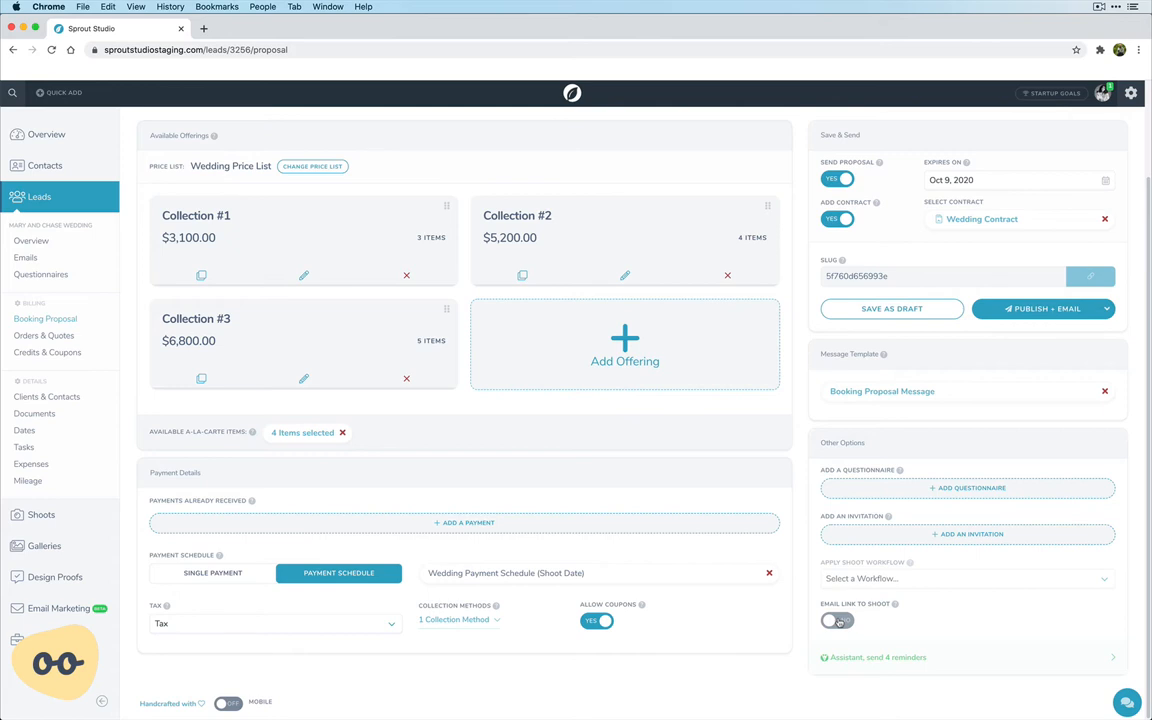
{"action": "left_click", "coordinate": [990, 658]}
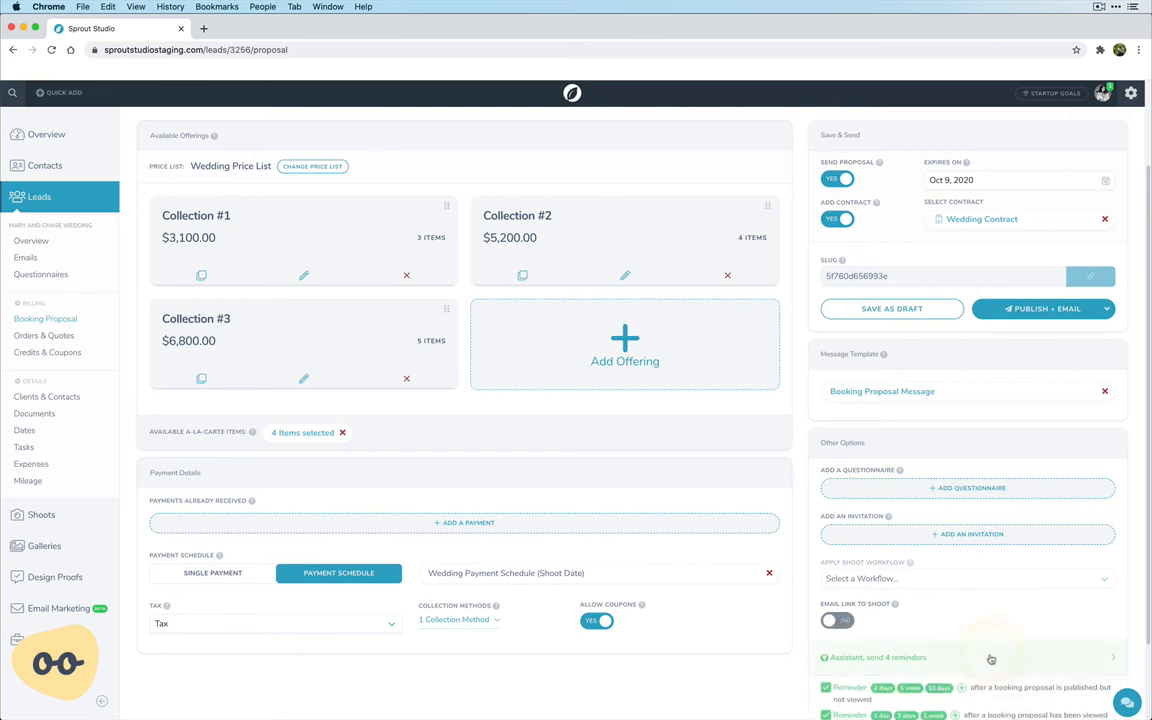
{"action": "scroll", "coordinate": [990, 658], "scroll_direction": "down", "scroll_amount": 3}
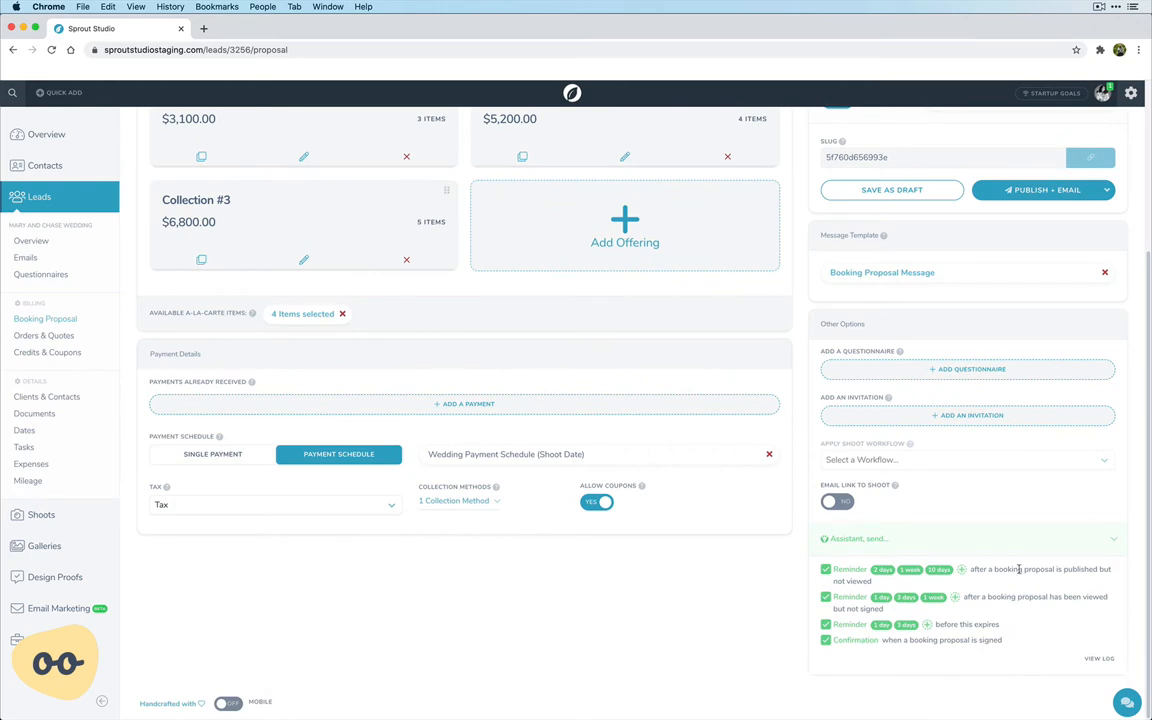
{"action": "left_click", "coordinate": [825, 569]}
{"action": "left_click", "coordinate": [827, 600]}
{"action": "left_click", "coordinate": [826, 595]}
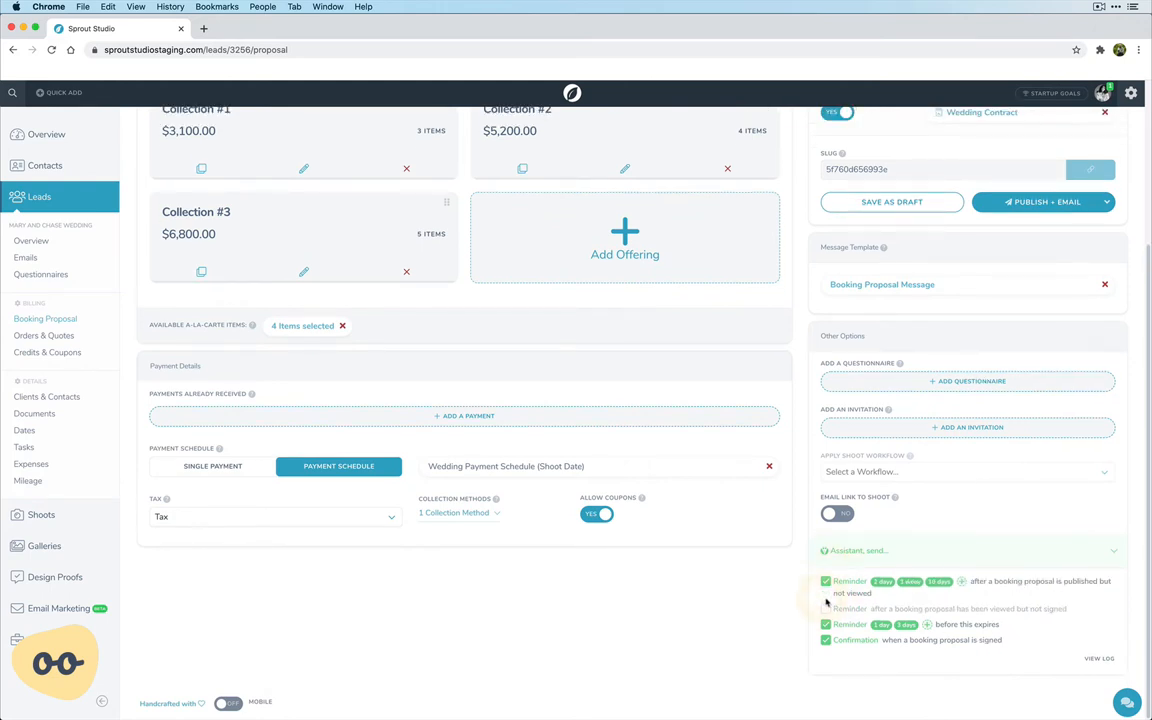
{"action": "left_click", "coordinate": [881, 571]}
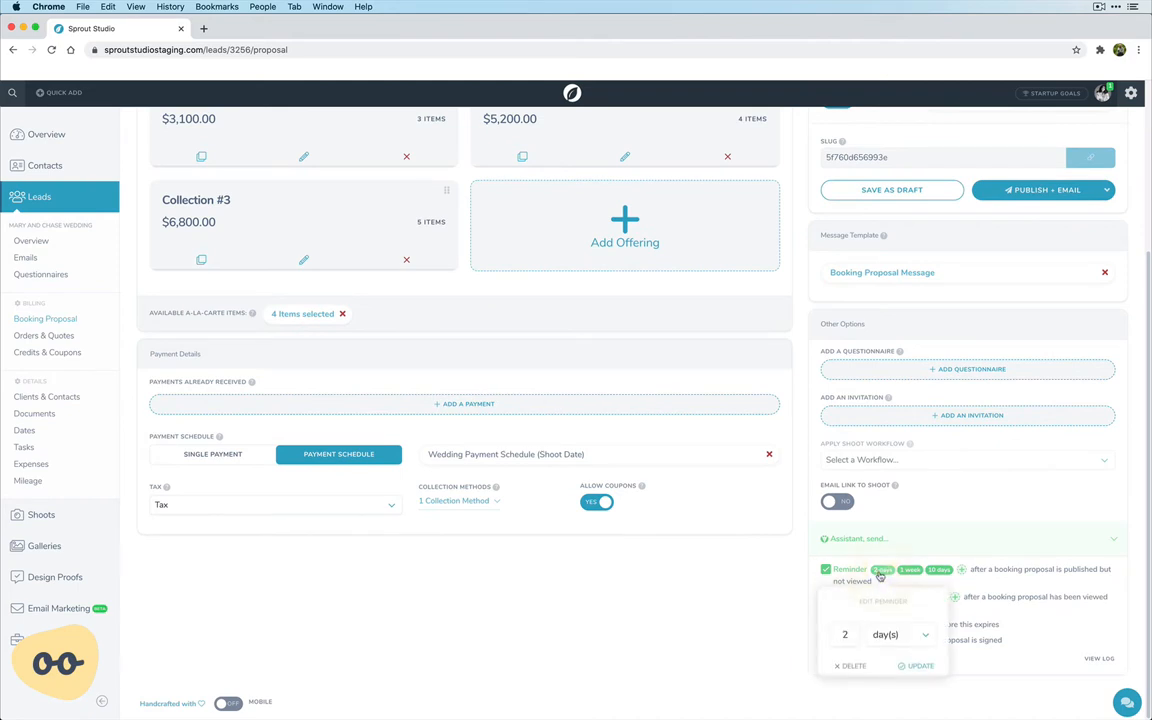
{"action": "left_click", "coordinate": [882, 575]}
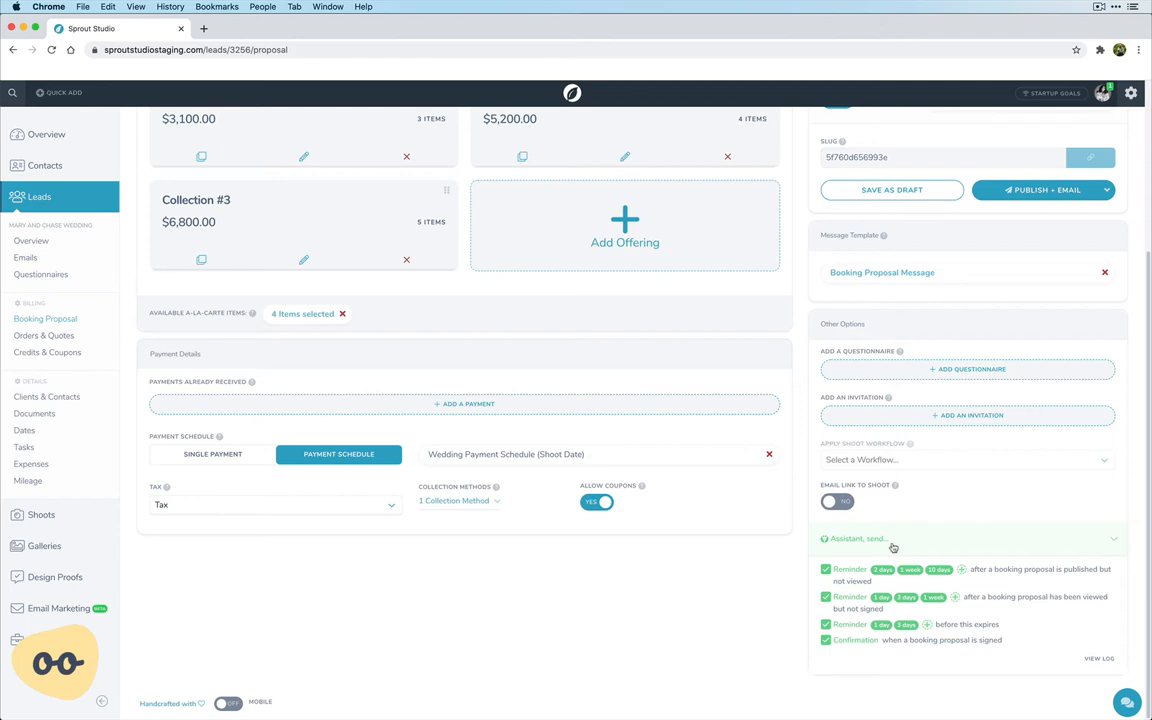
Publish the booking proposal and check the Booking Proposal link in the client email.
{"action": "scroll", "coordinate": [893, 547], "scroll_direction": "up", "scroll_amount": 5}
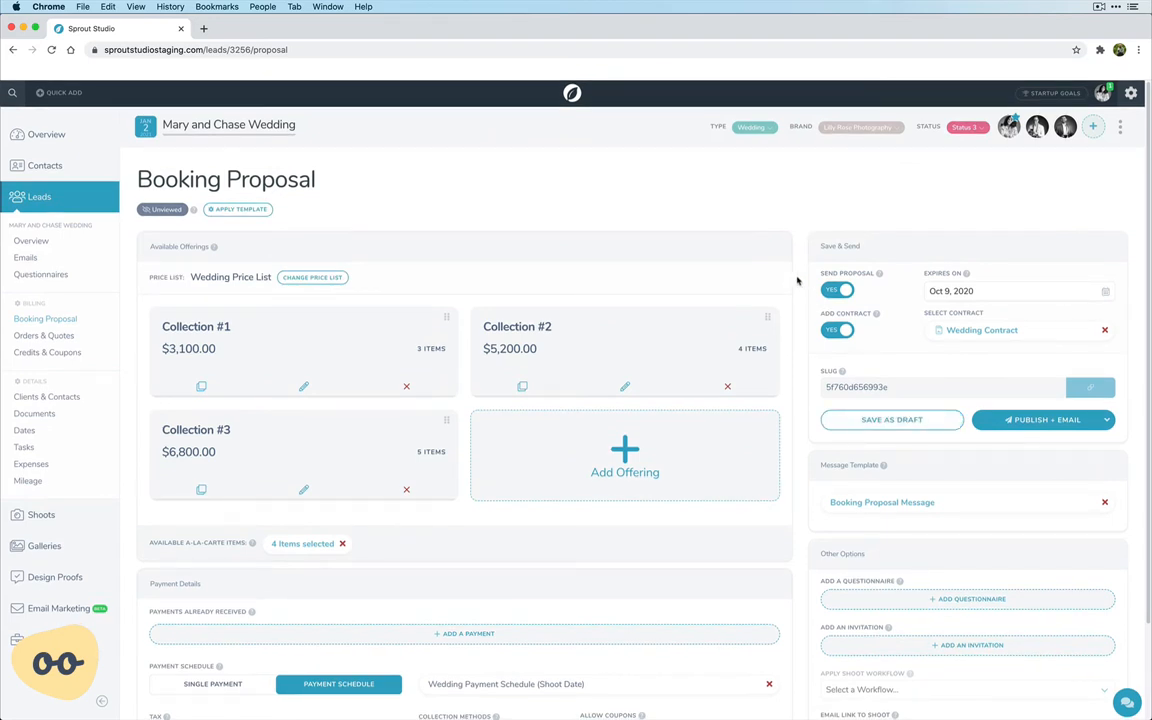
{"action": "left_click", "coordinate": [1043, 426]}
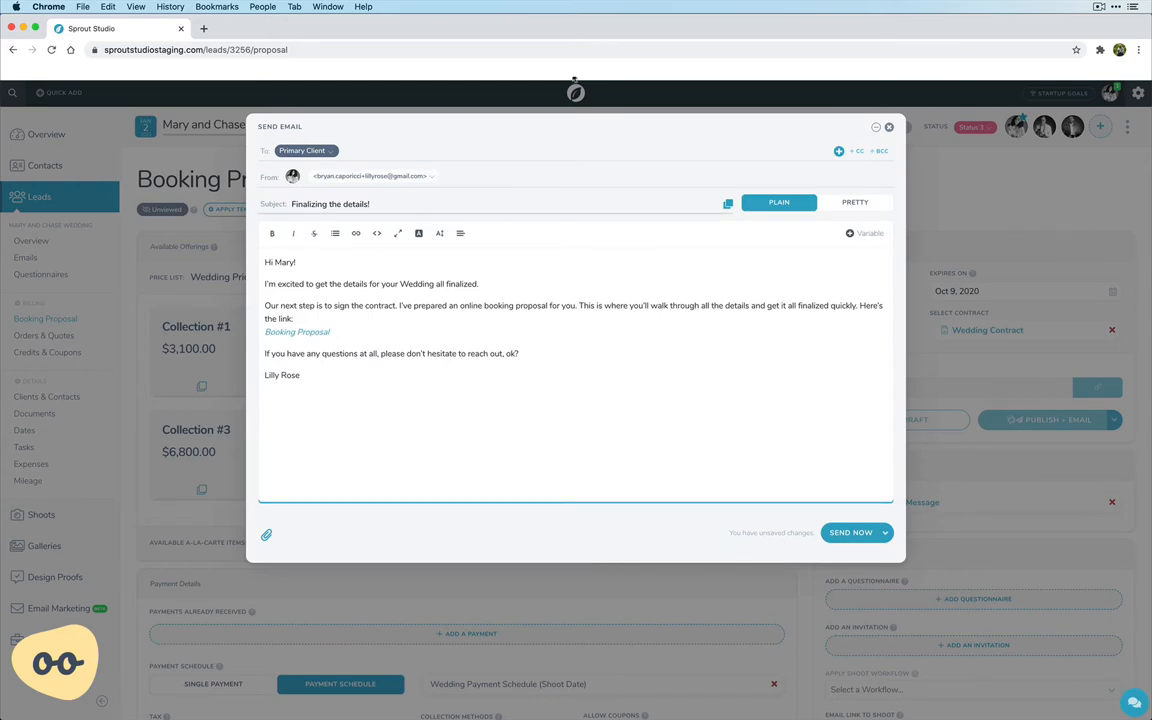
{"action": "left_click", "coordinate": [298, 332]}
{"action": "left_click", "coordinate": [615, 413]}
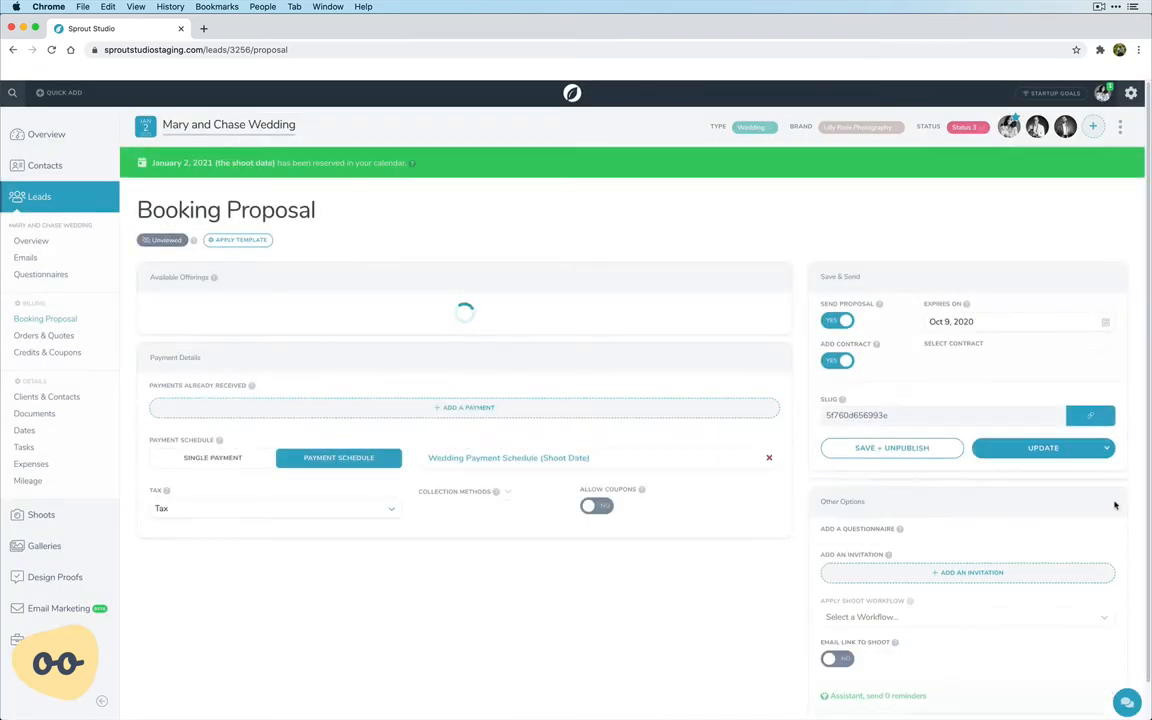
Open the client-facing page of the published proposal and start the booking process.
{"action": "left_click", "coordinate": [1093, 421]}
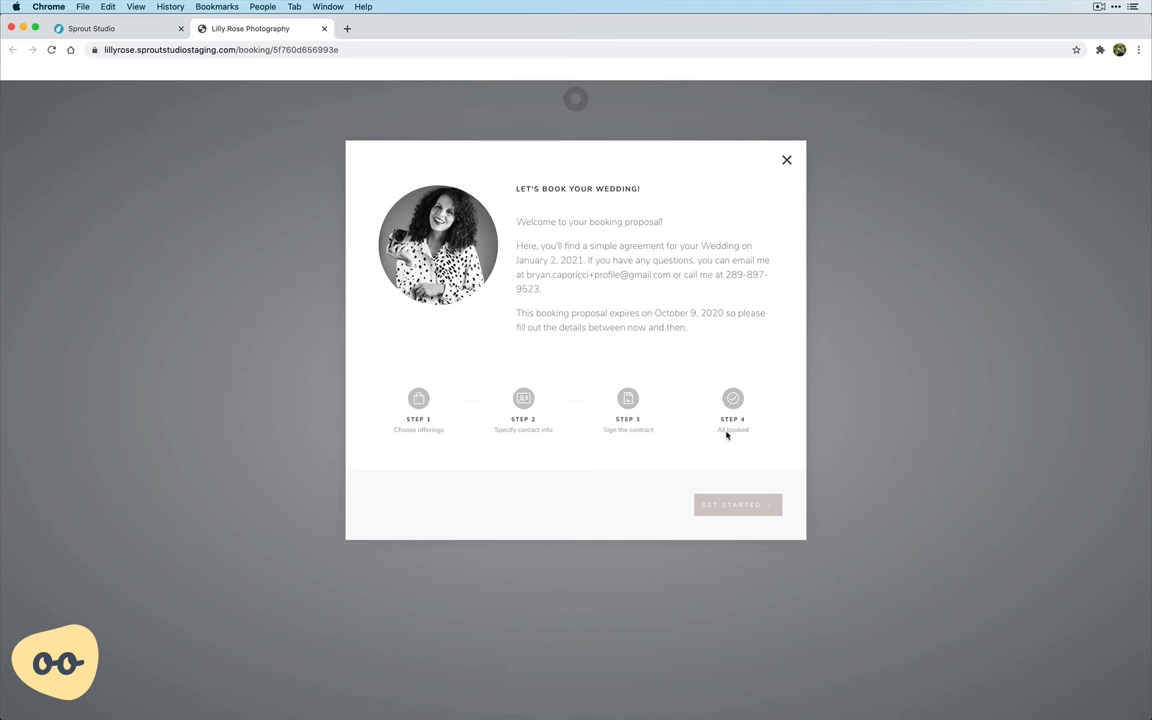
{"action": "left_click", "coordinate": [736, 509]}
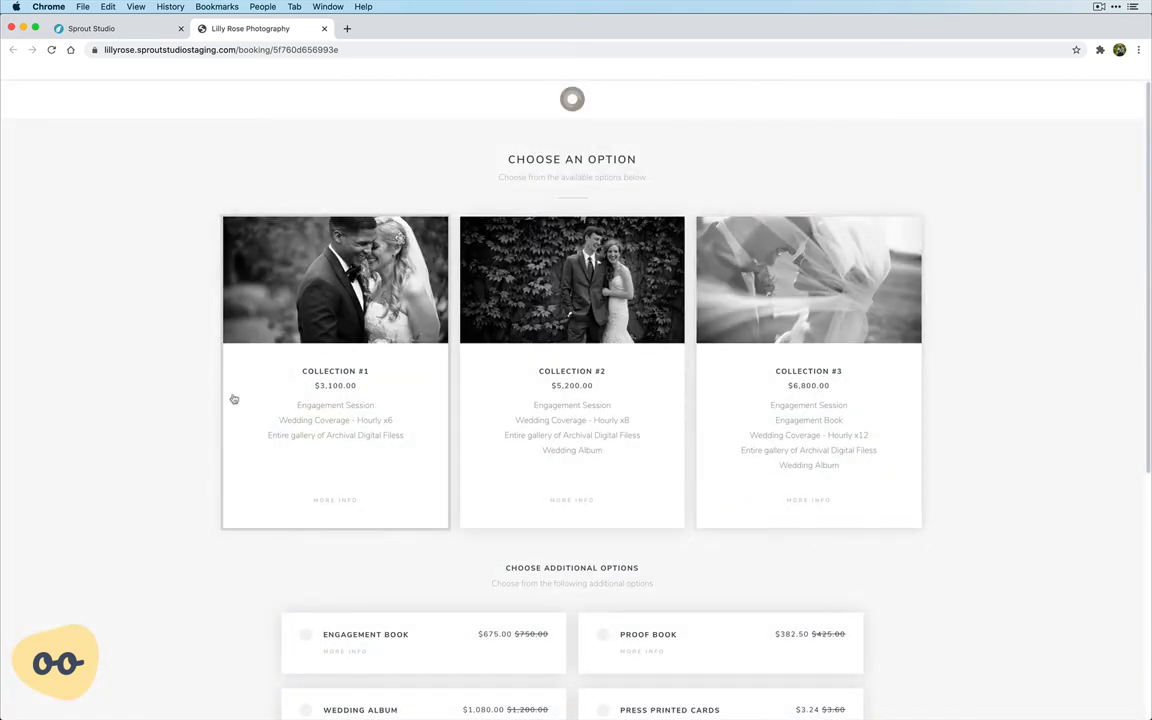
{"action": "scroll", "coordinate": [172, 394], "scroll_direction": "down", "scroll_amount": 2}
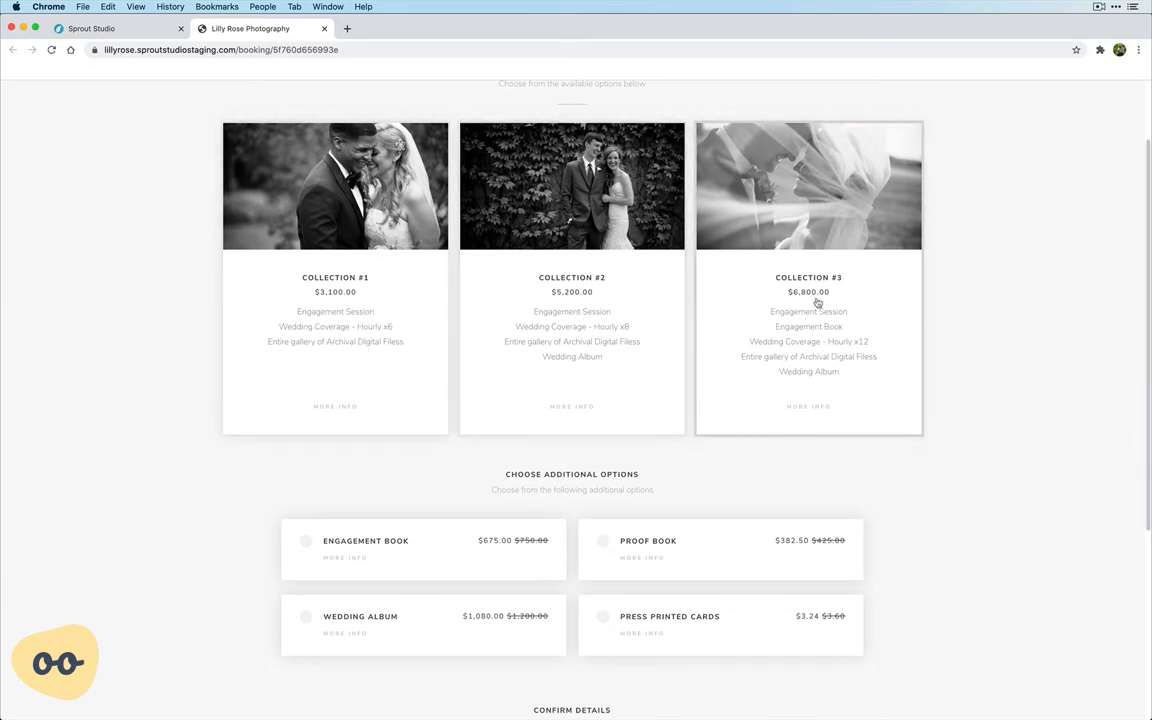
View the full details of Collection #2, including the descriptions of its Wedding Album and Wedding Coverage items.
{"action": "left_click", "coordinate": [572, 410]}
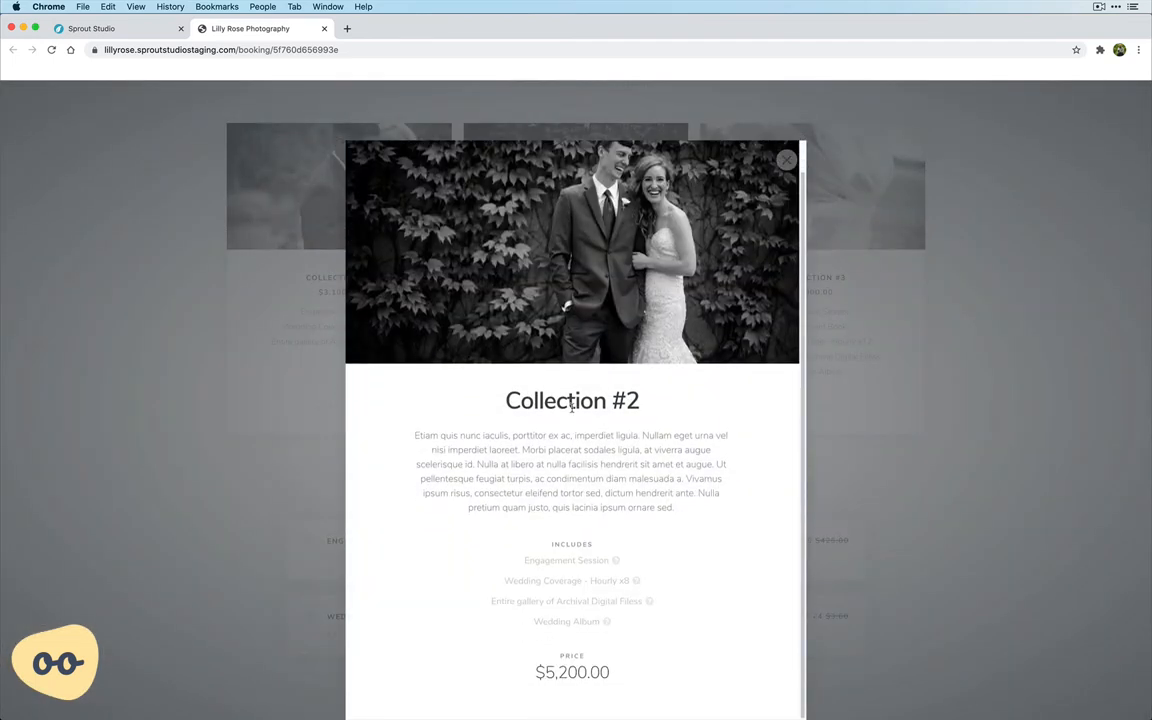
{"action": "left_click", "coordinate": [572, 622]}
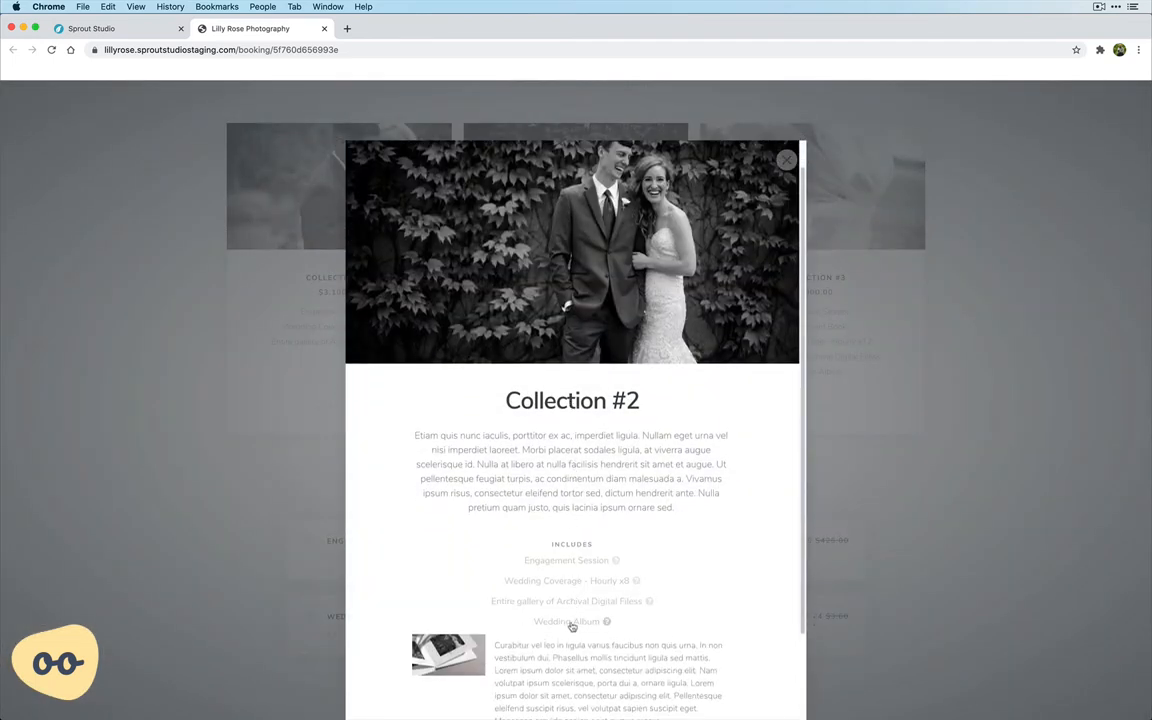
{"action": "scroll", "coordinate": [587, 489], "scroll_direction": "down", "scroll_amount": 3}
{"action": "left_click", "coordinate": [570, 504]}
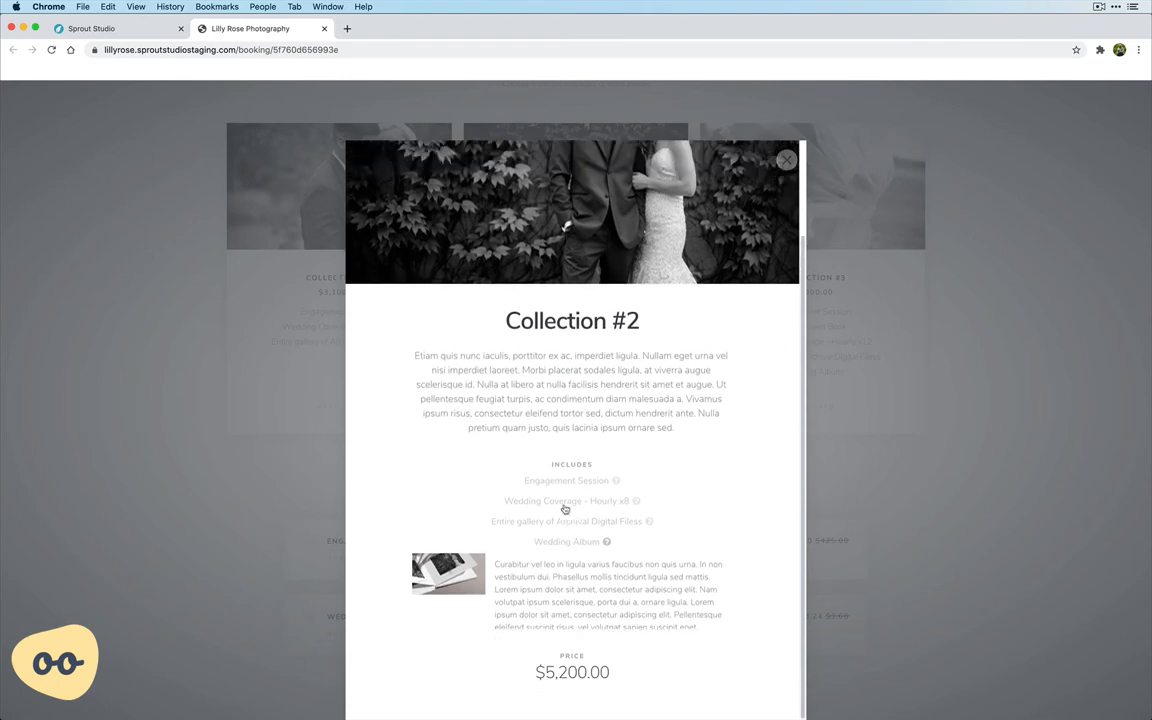
{"action": "left_click", "coordinate": [564, 584]}
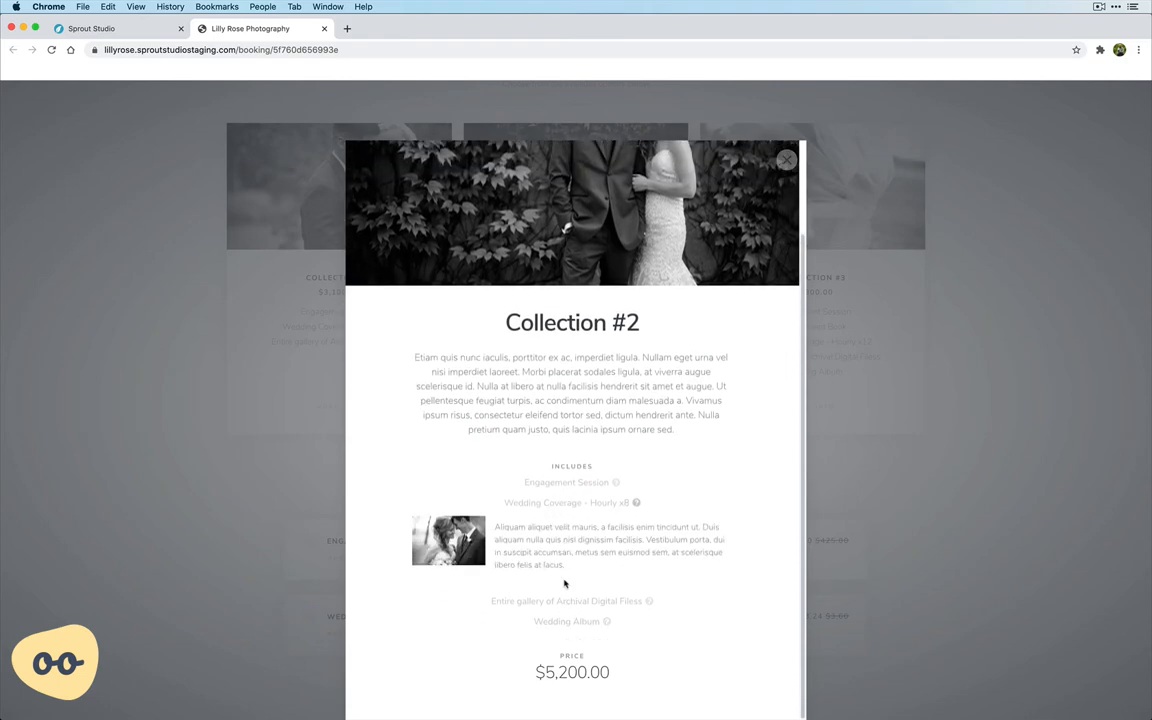
{"action": "left_click", "coordinate": [574, 512]}
{"action": "left_click", "coordinate": [786, 159]}
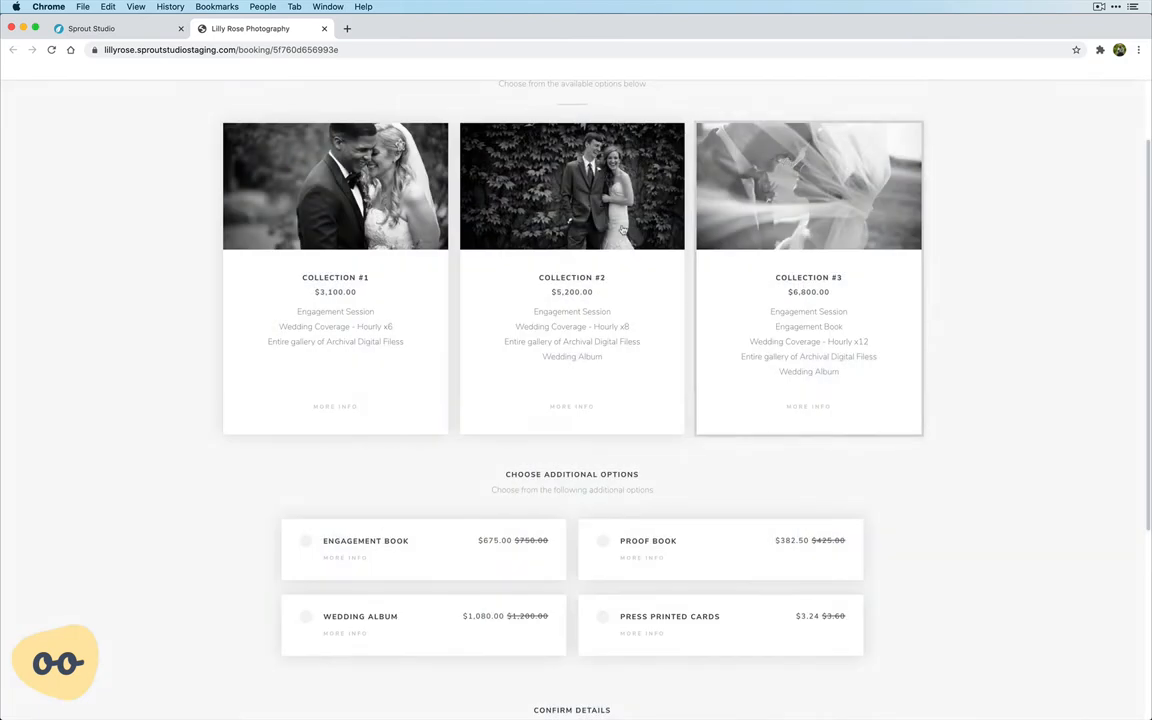
Choose Collection #2 as the package, and try the Wedding Album add-on before deselecting it.
{"action": "left_click", "coordinate": [568, 323]}
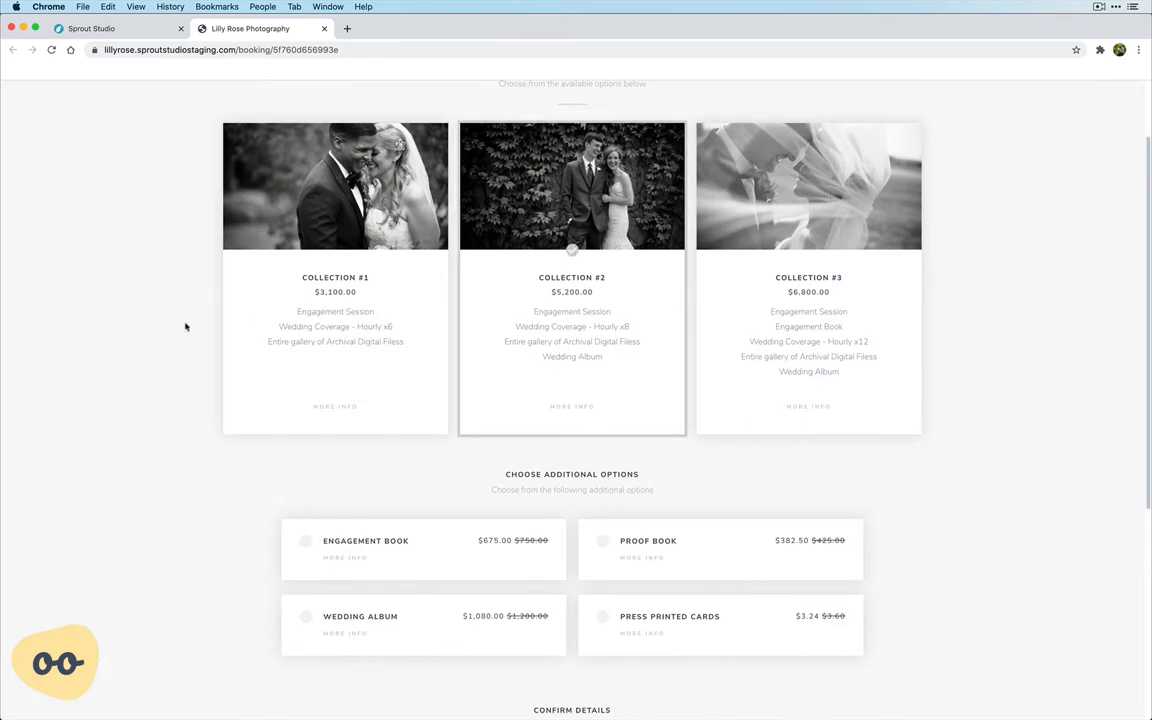
{"action": "scroll", "coordinate": [175, 326], "scroll_direction": "down", "scroll_amount": 1}
{"action": "scroll", "coordinate": [262, 338], "scroll_direction": "down", "scroll_amount": 5}
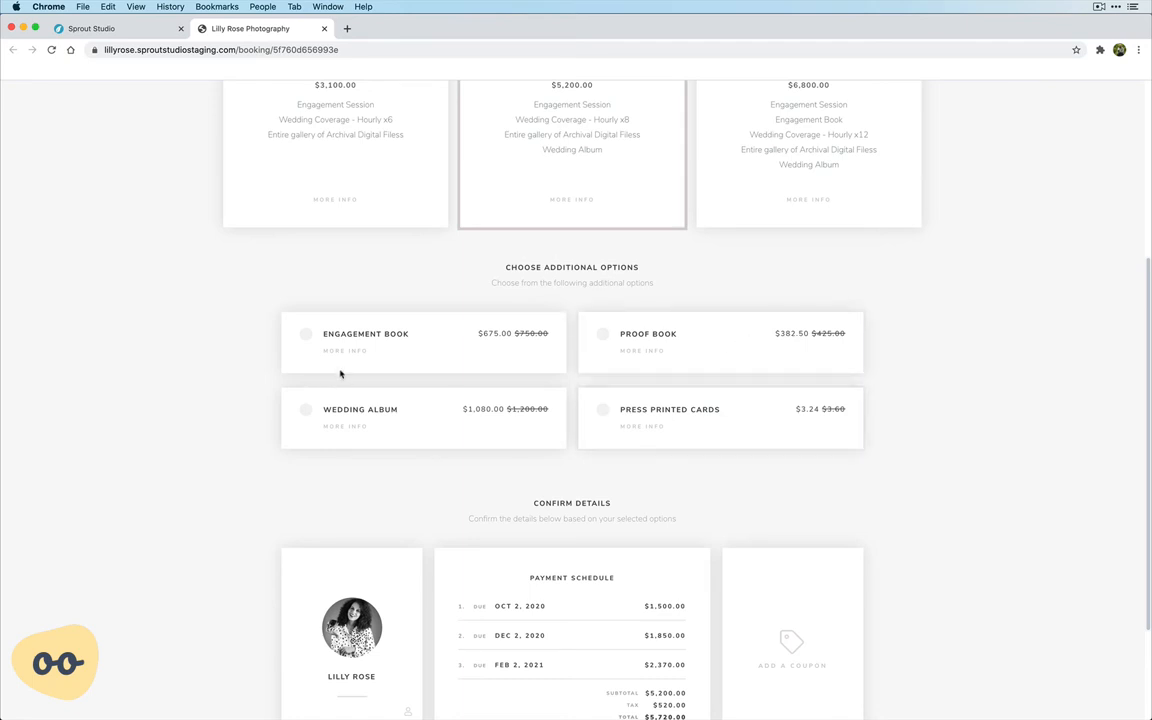
{"action": "left_click", "coordinate": [372, 418]}
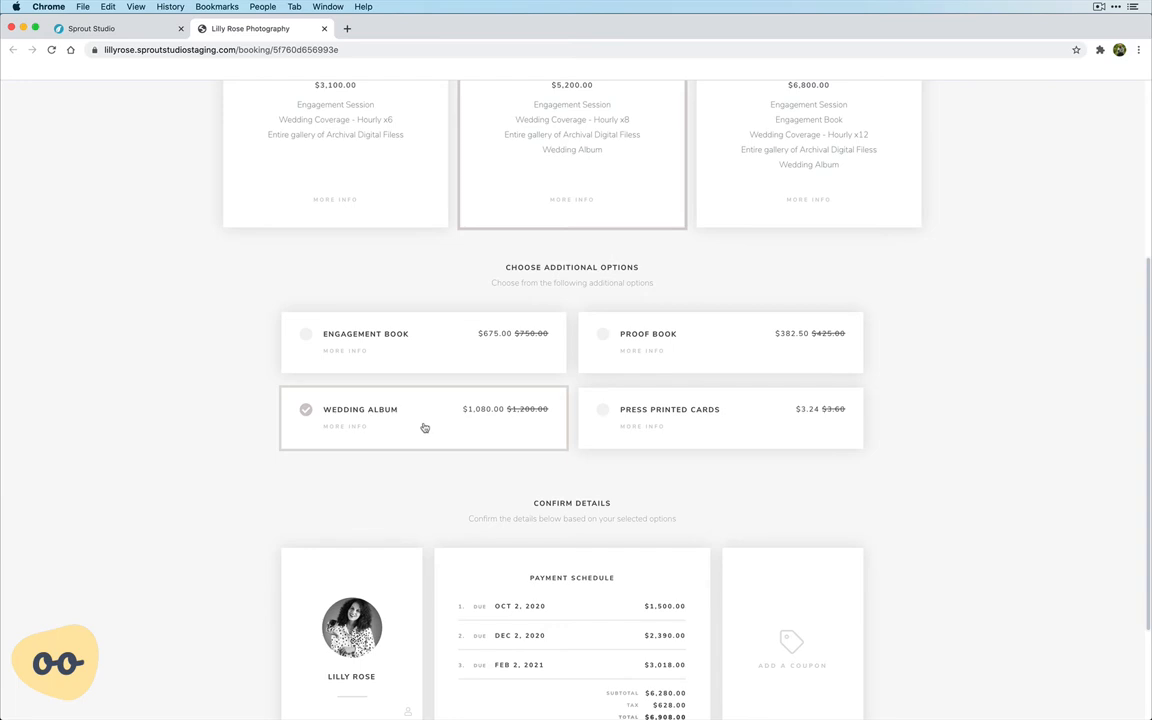
{"action": "left_click", "coordinate": [417, 425]}
Add 50 Press Printed Cards and an Engagement Book as additional options.
{"action": "left_click", "coordinate": [712, 420]}
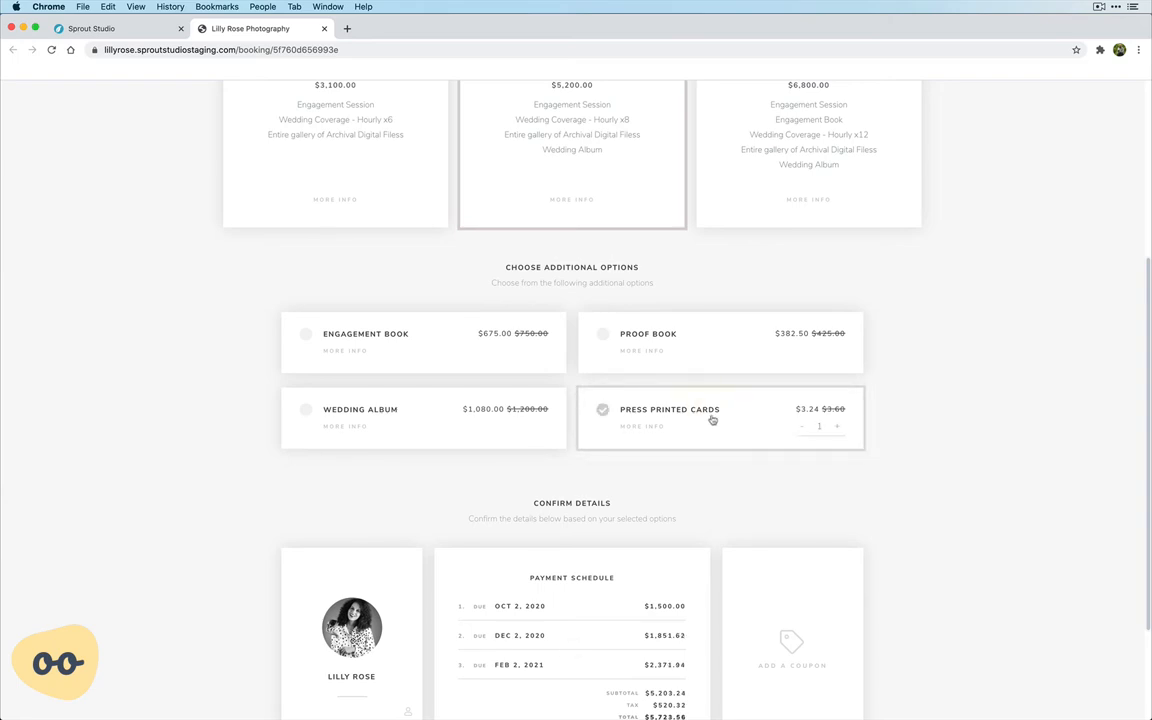
{"action": "left_click", "coordinate": [838, 430]}
{"action": "left_click", "coordinate": [838, 430]}
{"action": "left_click", "coordinate": [838, 430]}
{"action": "left_click", "coordinate": [838, 430]}
{"action": "double_click", "coordinate": [825, 426]}
{"action": "type", "text": "50"}
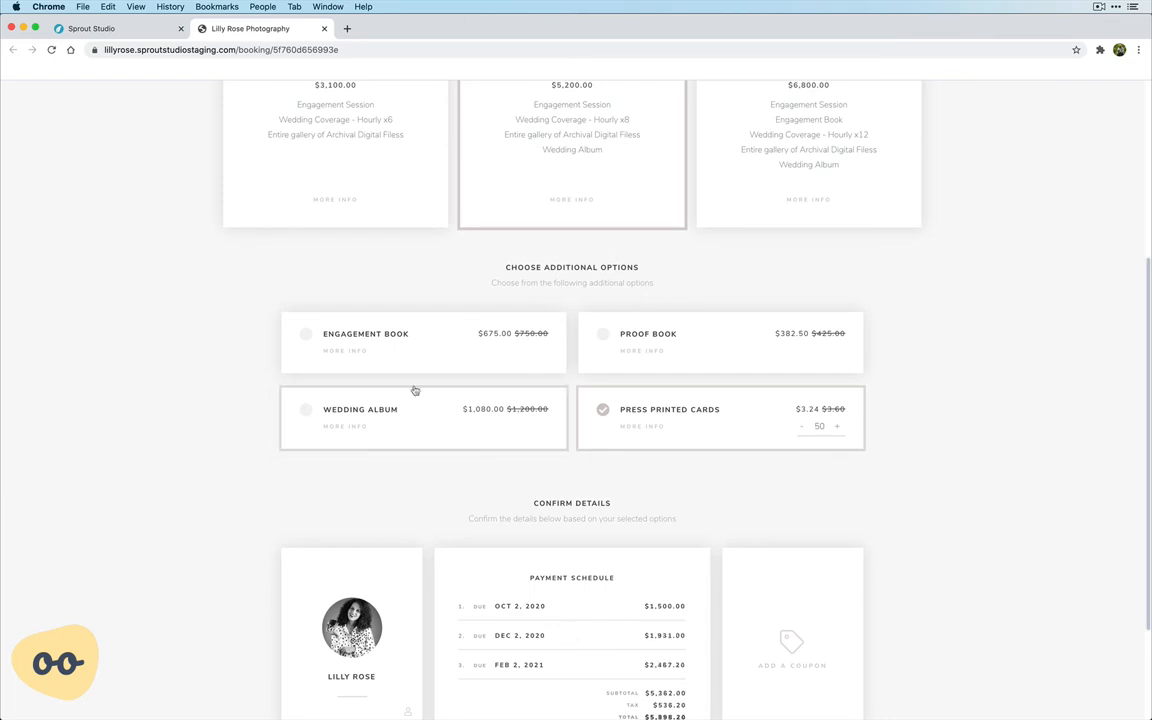
{"action": "left_click", "coordinate": [392, 336]}
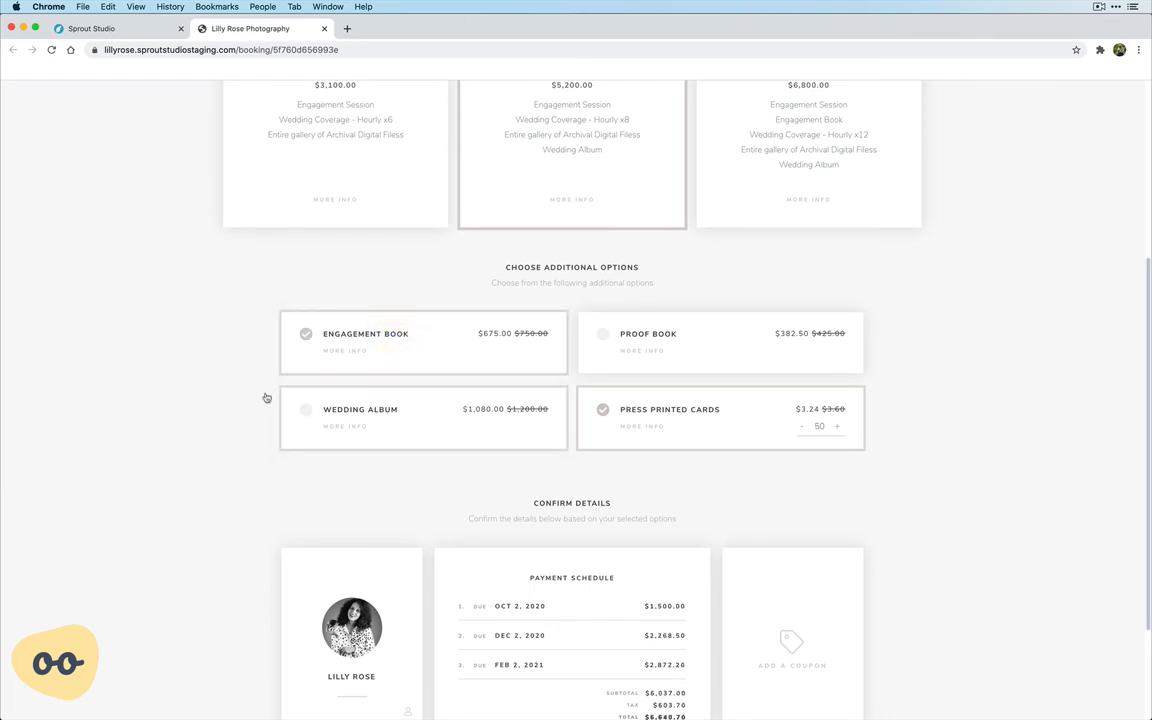
Review the selected package, add-ons and payment schedule, and proceed to the client's contact details.
{"action": "scroll", "coordinate": [249, 393], "scroll_direction": "up", "scroll_amount": 4}
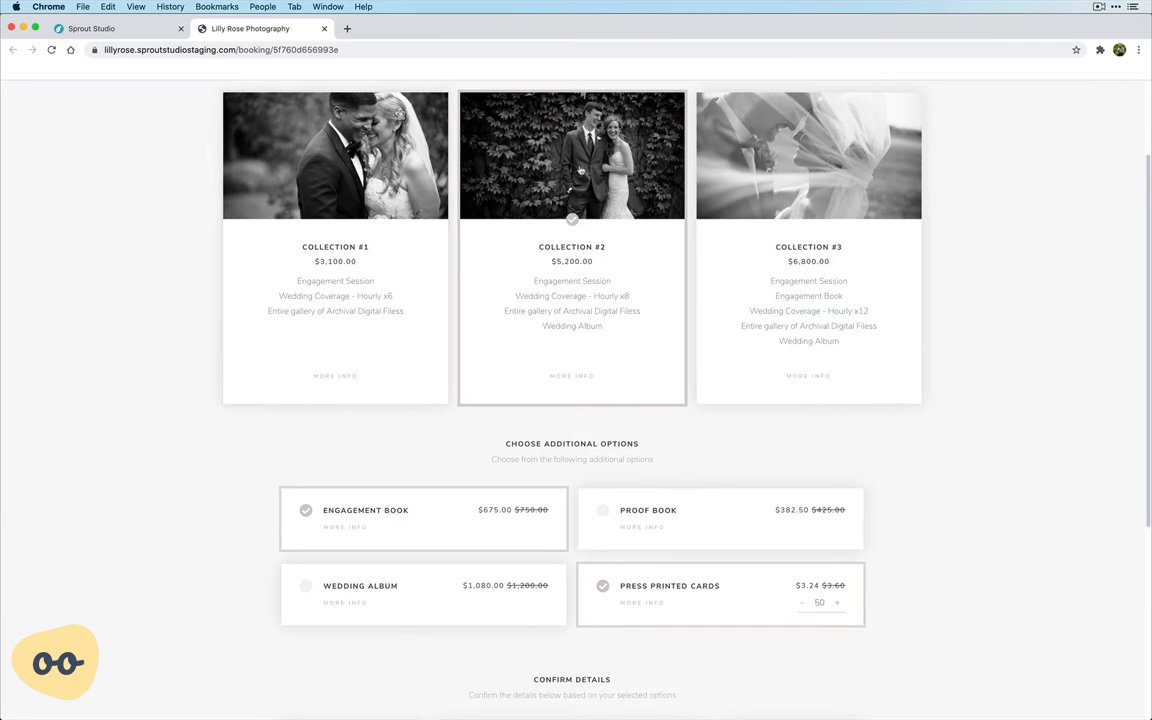
{"action": "scroll", "coordinate": [566, 278], "scroll_direction": "down", "scroll_amount": 2}
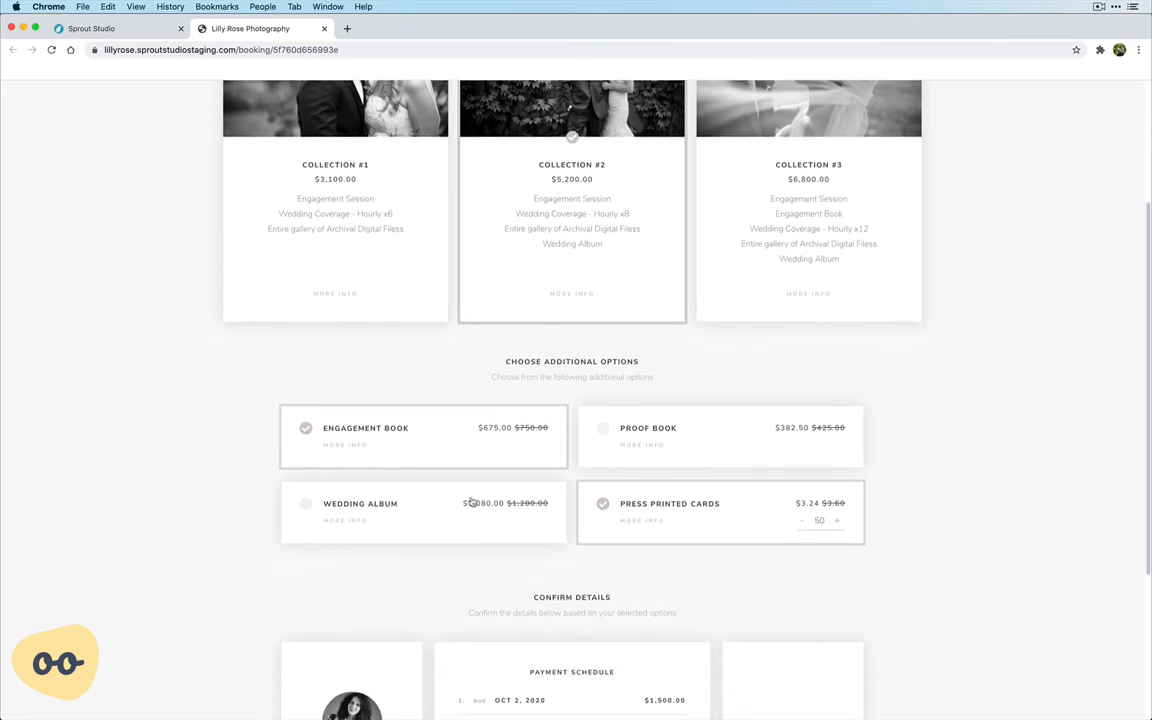
{"action": "scroll", "coordinate": [102, 388], "scroll_direction": "down", "scroll_amount": 6}
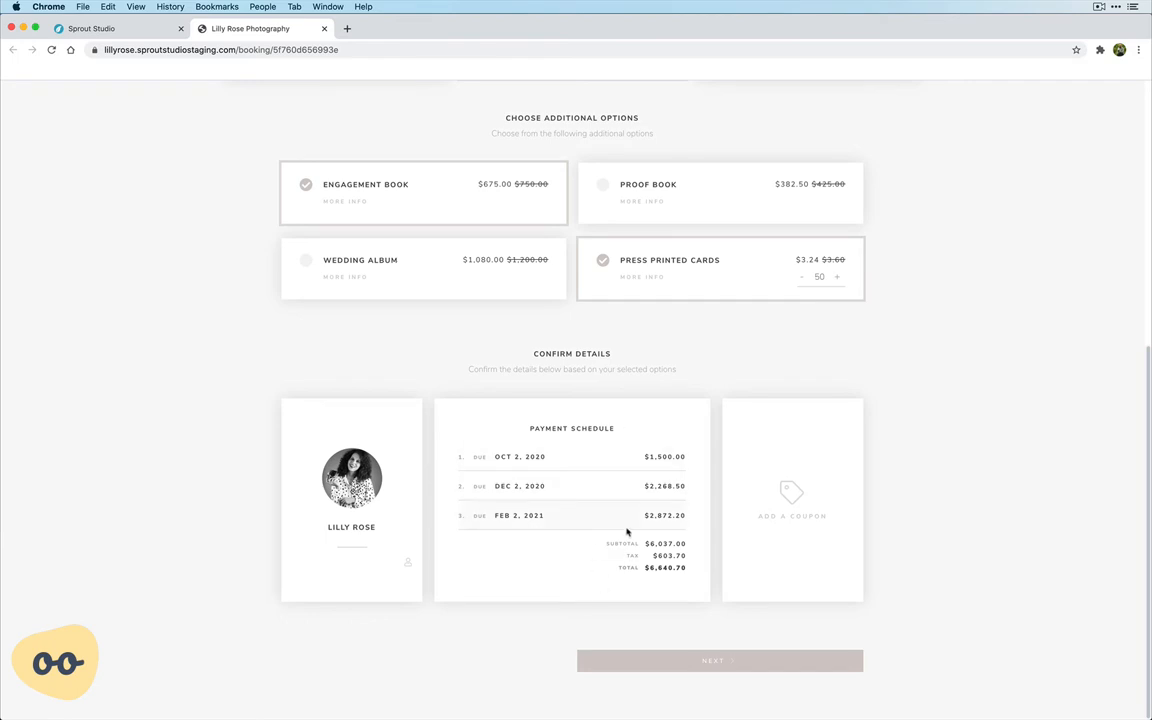
{"action": "left_click", "coordinate": [806, 518]}
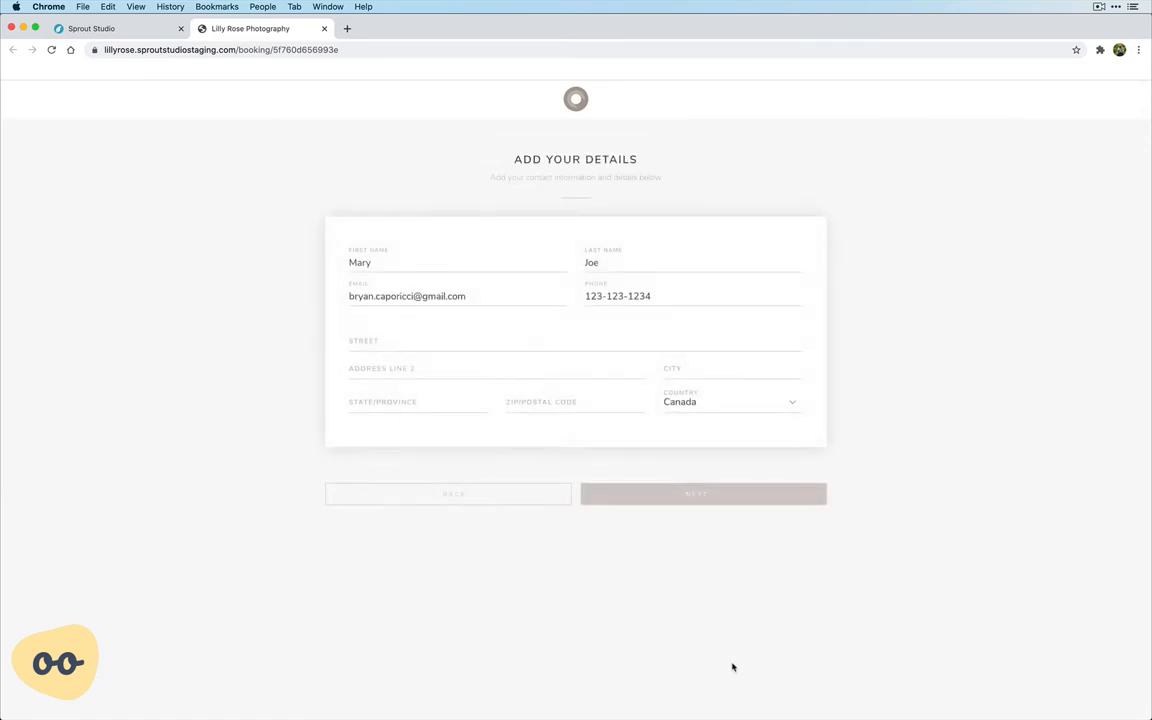
Enter the client's street address in the contact details and continue to the contract.
{"action": "left_click", "coordinate": [440, 341]}
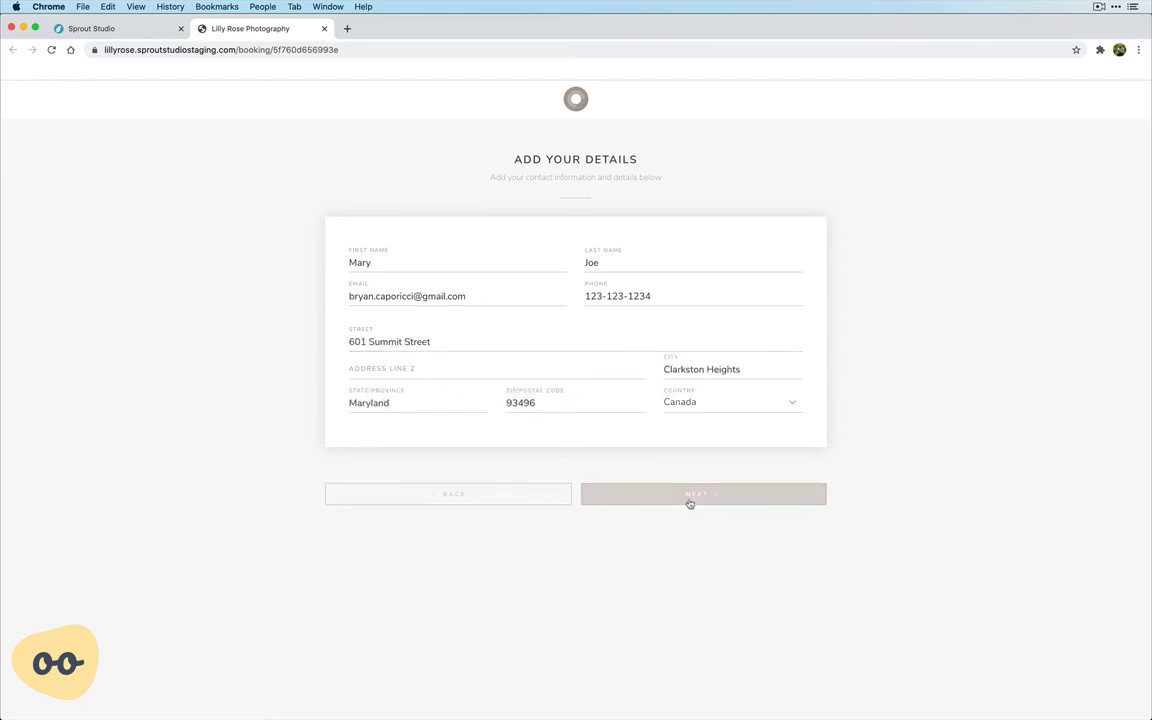
{"action": "left_click", "coordinate": [689, 500]}
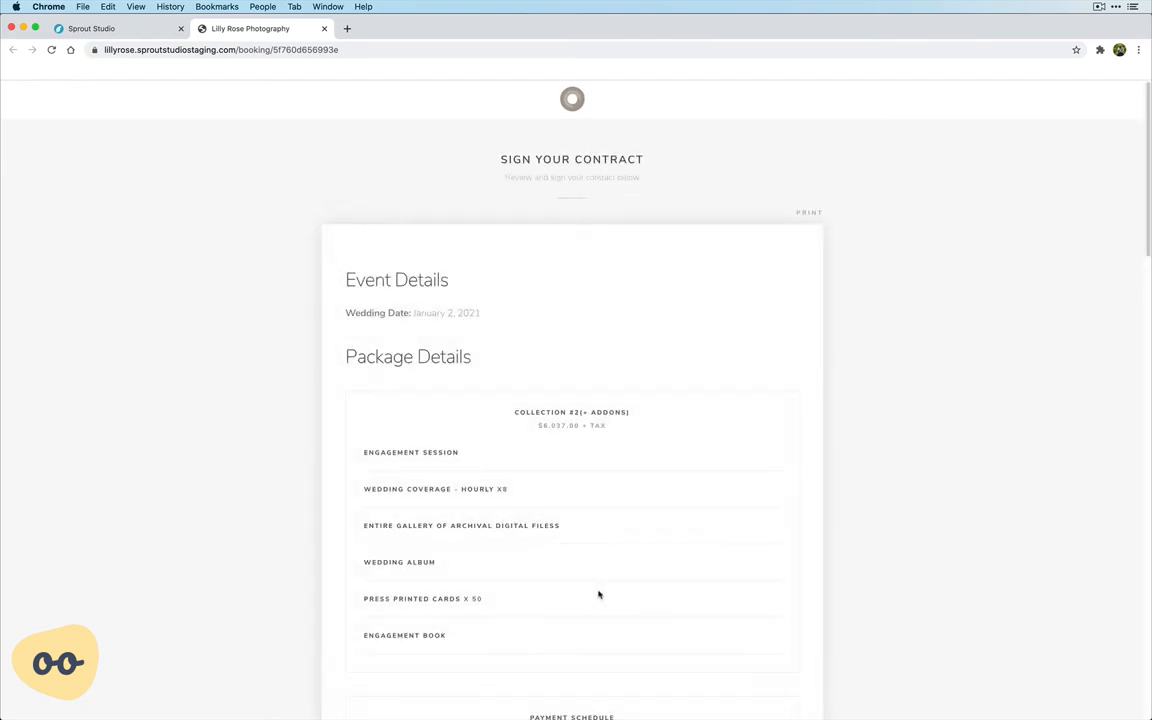
Read through the wedding contract, accept the booking proposal's terms, sign as "Client Name" and proceed to payment.
{"action": "scroll", "coordinate": [512, 432], "scroll_direction": "down", "scroll_amount": 2}
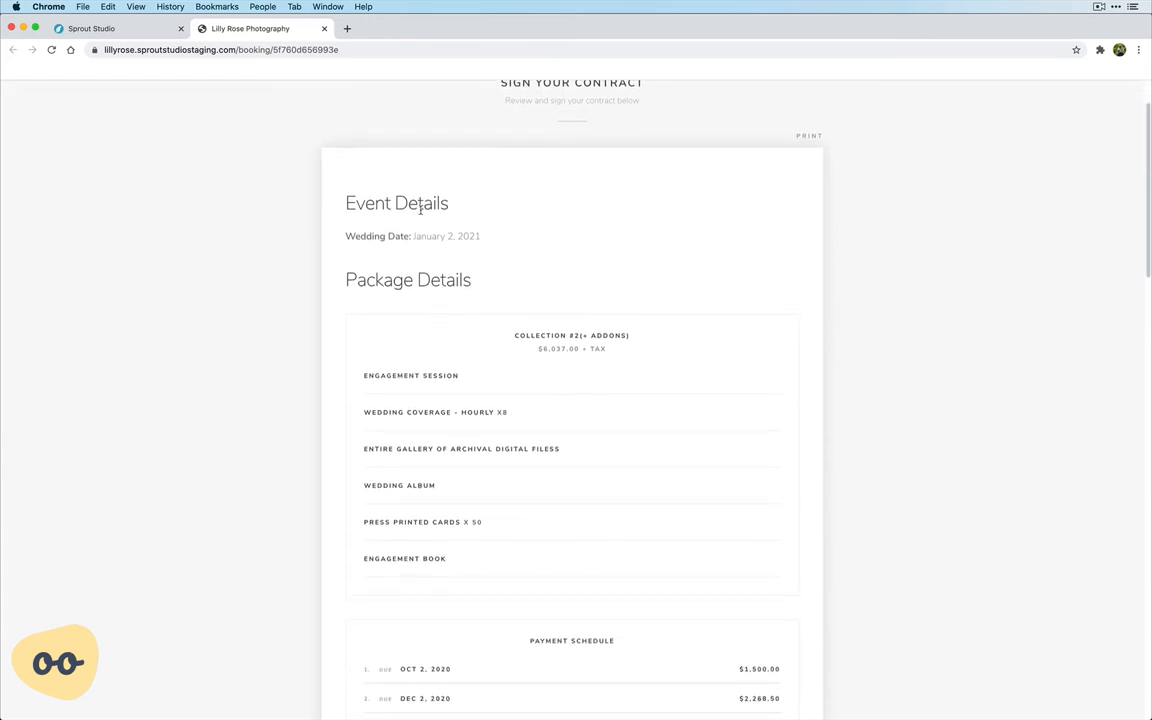
{"action": "scroll", "coordinate": [420, 208], "scroll_direction": "down", "scroll_amount": 1}
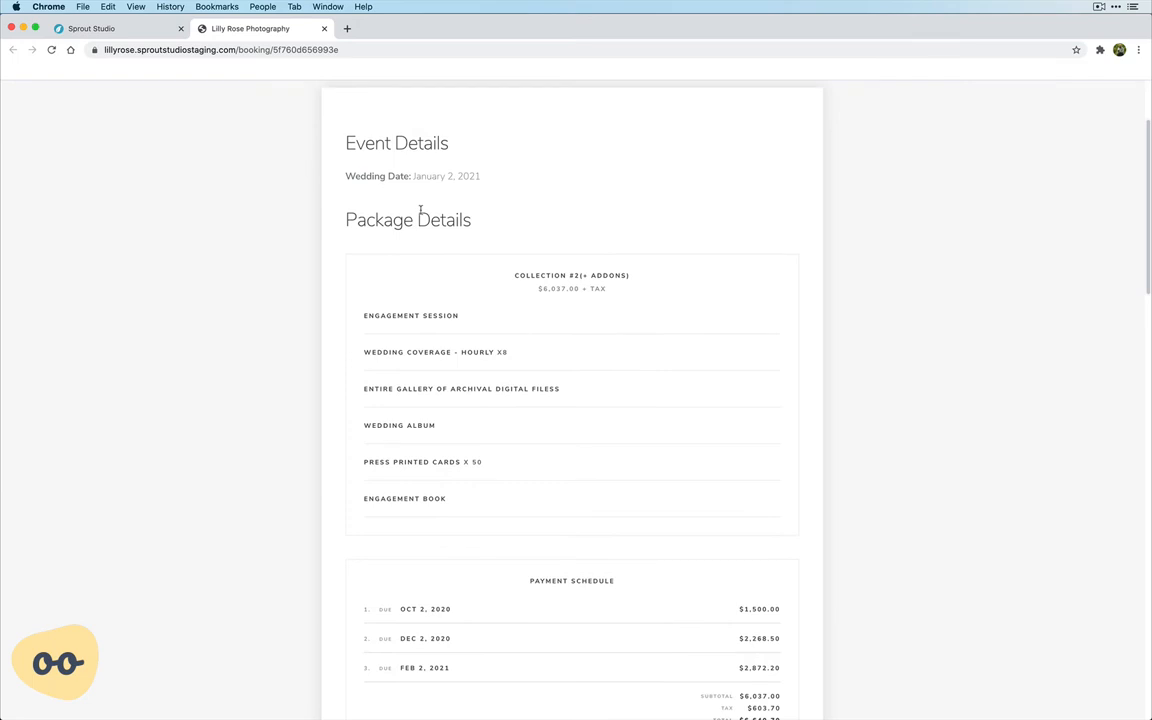
{"action": "scroll", "coordinate": [499, 483], "scroll_direction": "down", "scroll_amount": 2}
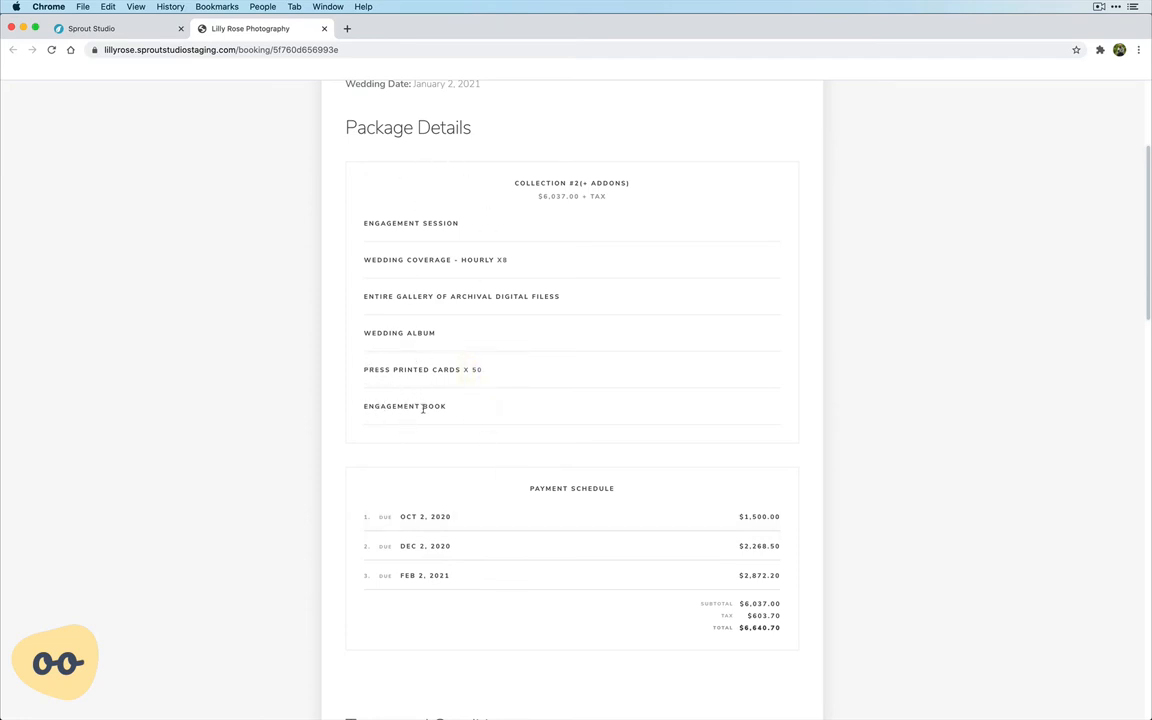
{"action": "scroll", "coordinate": [314, 401], "scroll_direction": "down", "scroll_amount": 10}
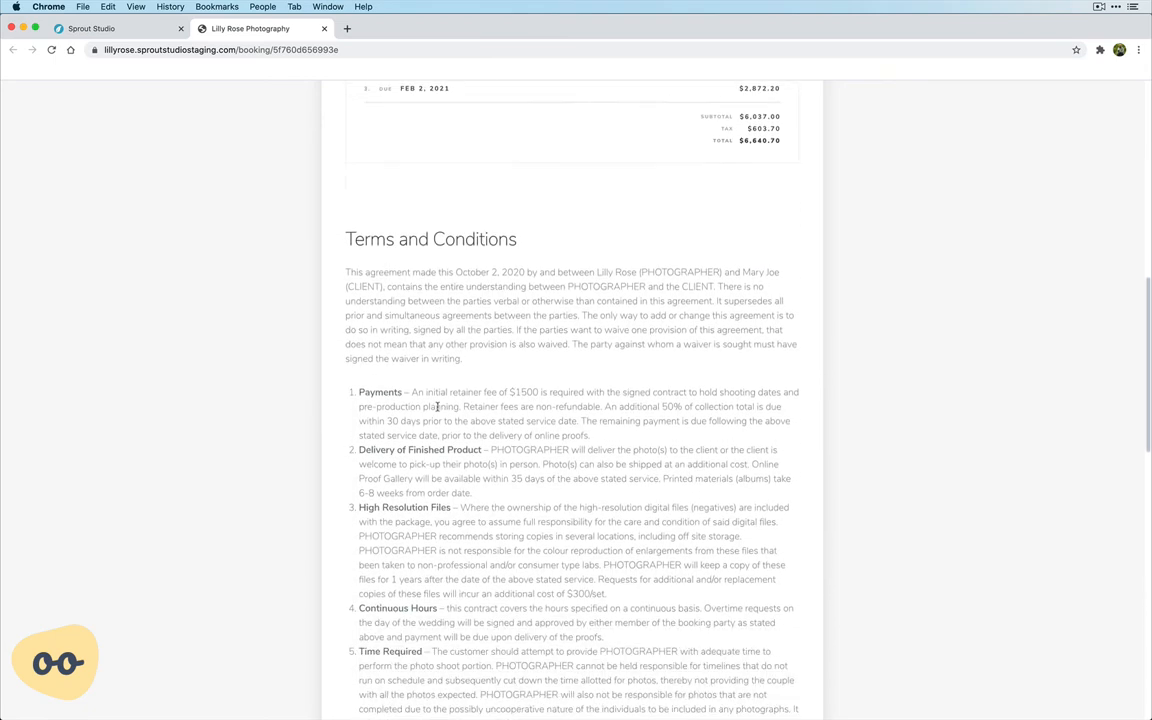
{"action": "scroll", "coordinate": [481, 491], "scroll_direction": "down", "scroll_amount": 10}
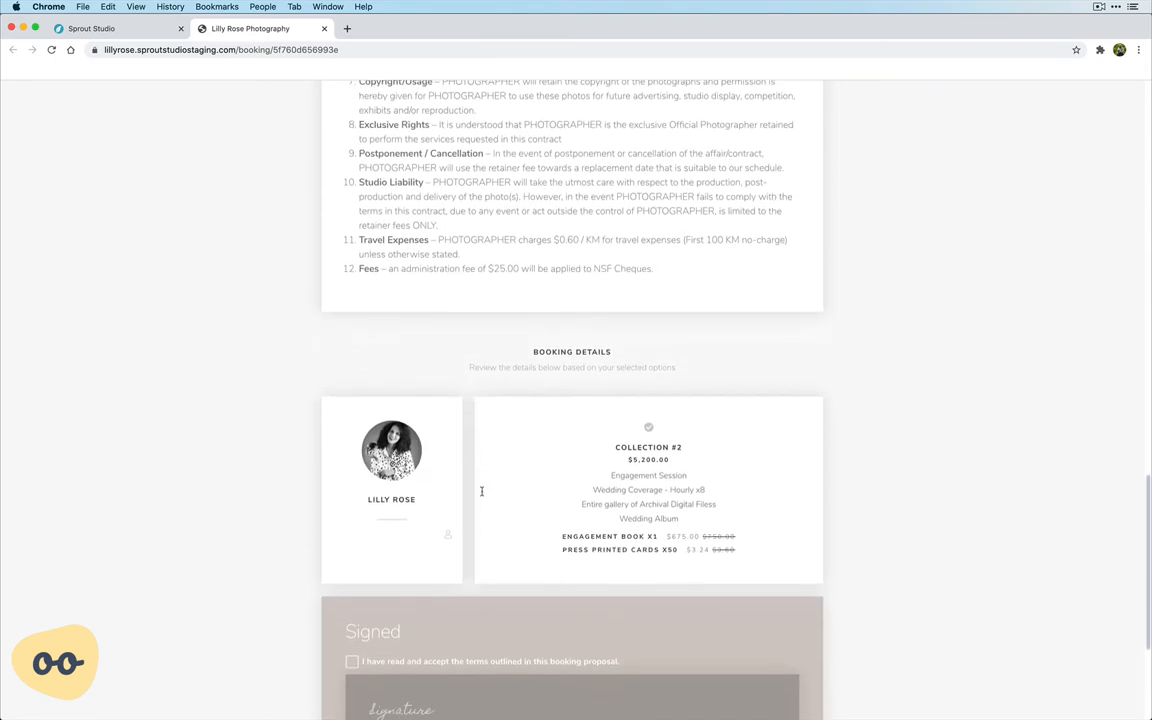
{"action": "left_click", "coordinate": [420, 425]}
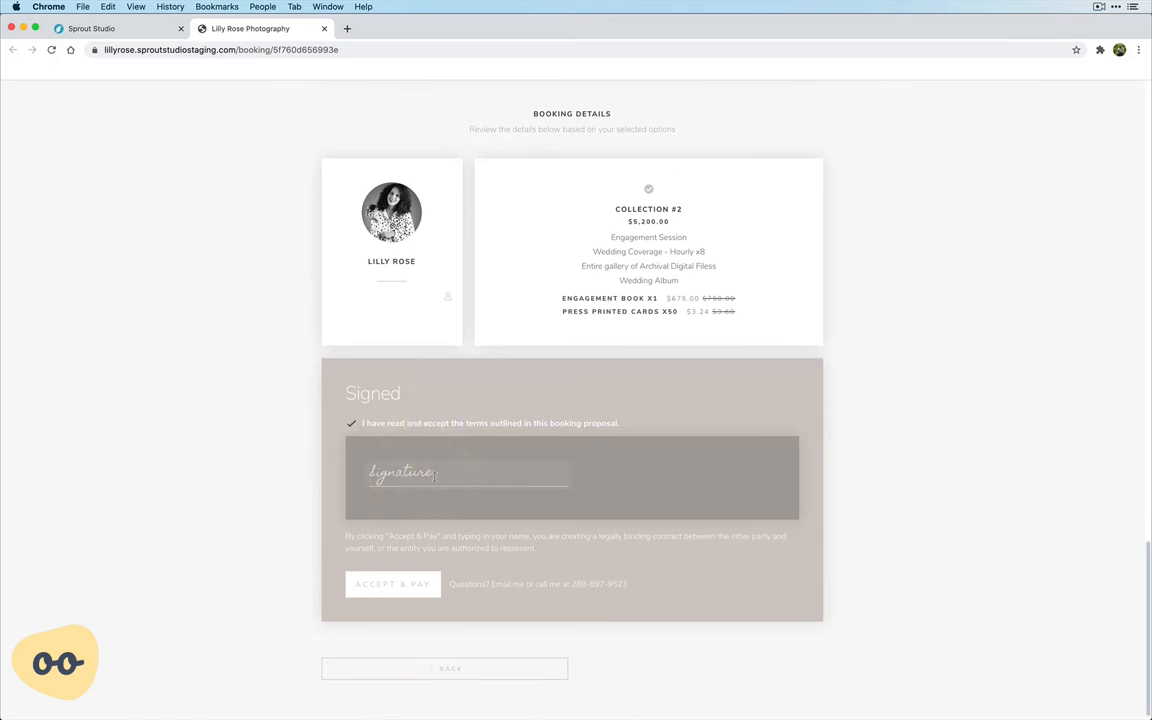
{"action": "type", "text": "Client Name"}
{"action": "left_click", "coordinate": [389, 591]}
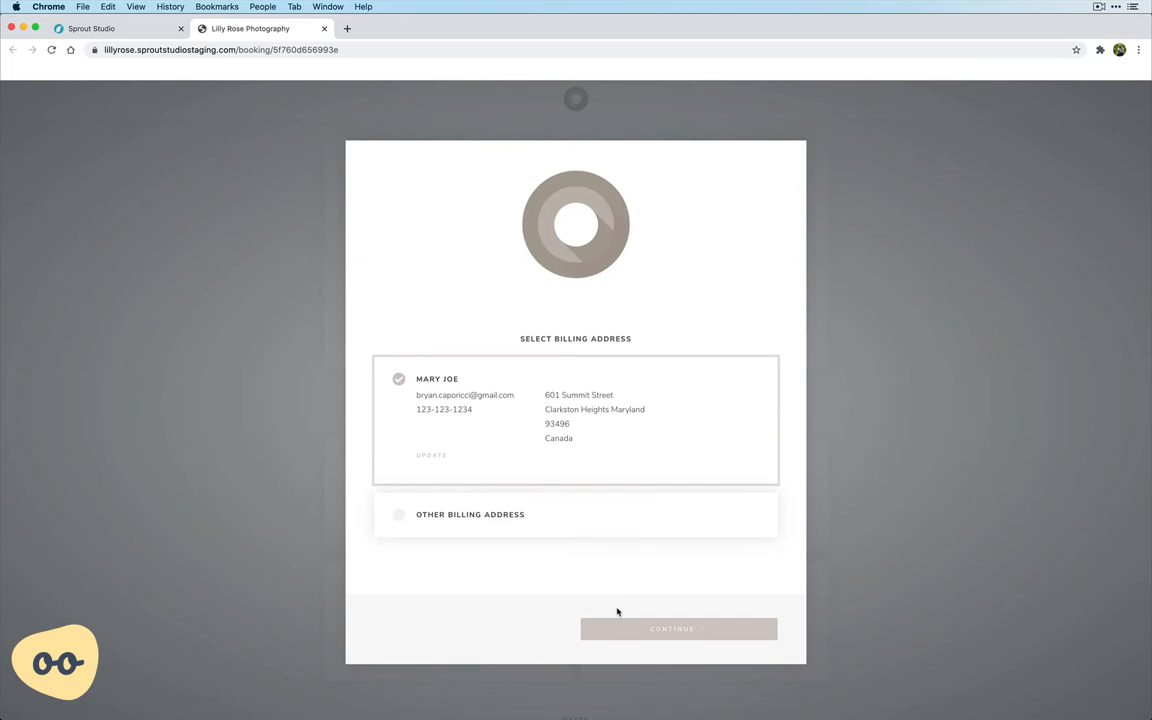
Pay the first installment by credit card using the client's existing billing address, entering the card number, cardholder name, expiry and CVV.
{"action": "left_click", "coordinate": [648, 628]}
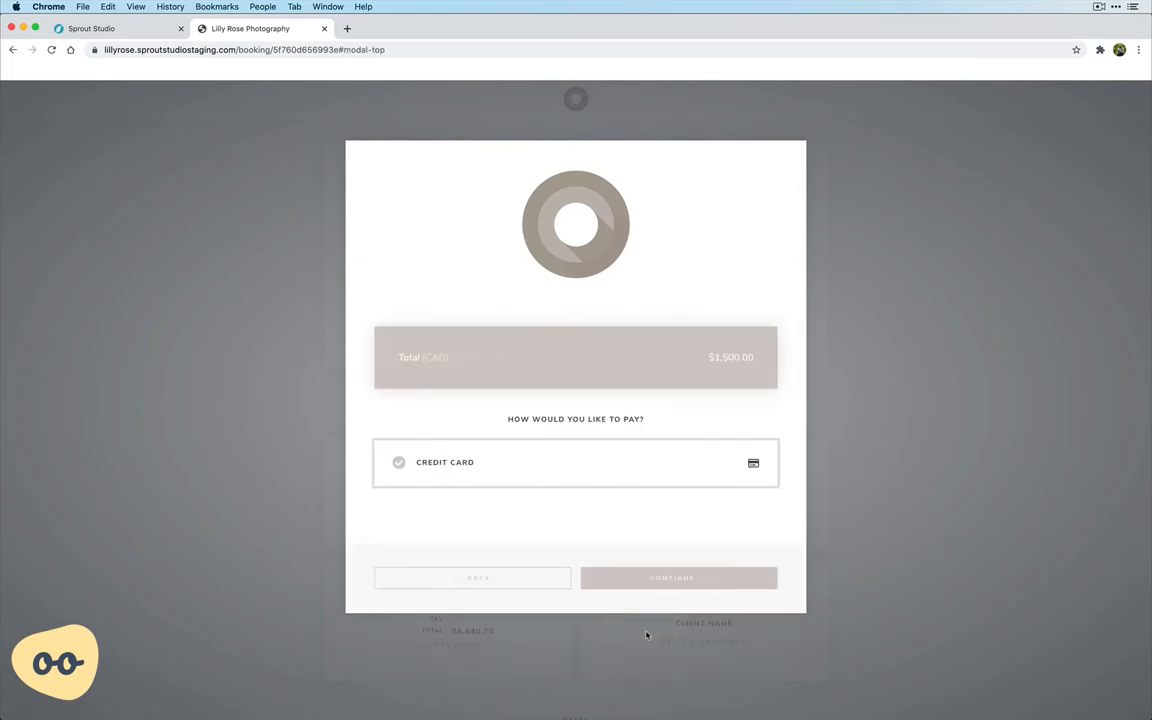
{"action": "left_click", "coordinate": [648, 580]}
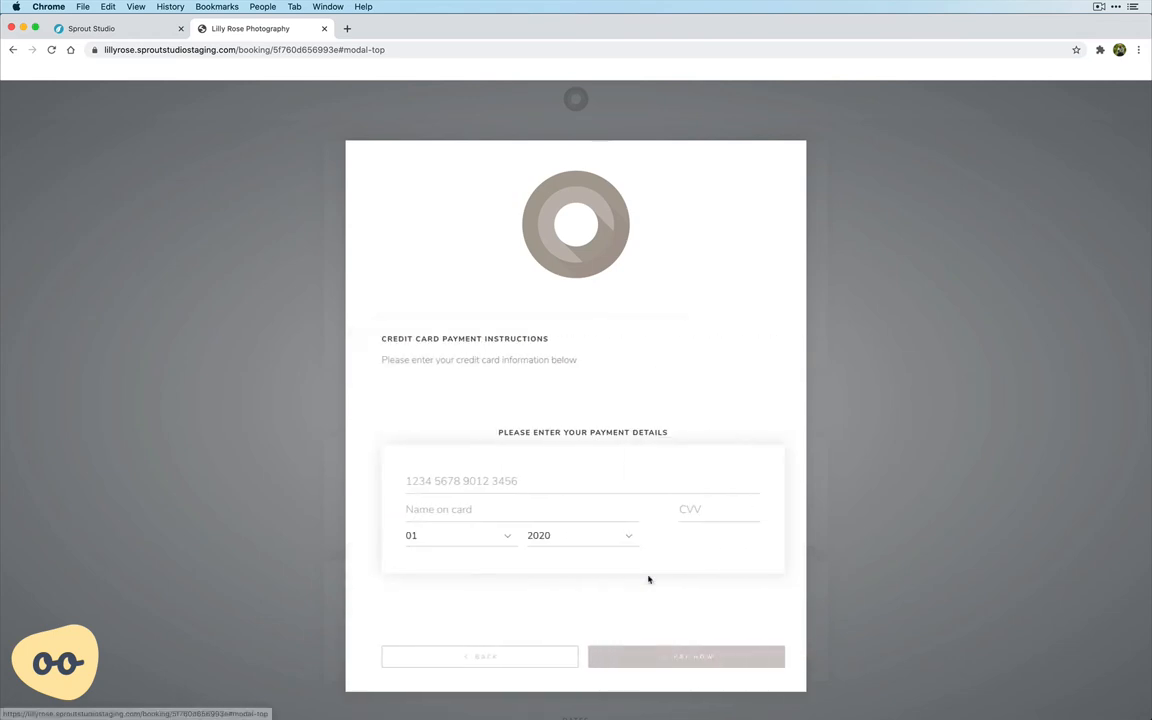
{"action": "left_click", "coordinate": [523, 486]}
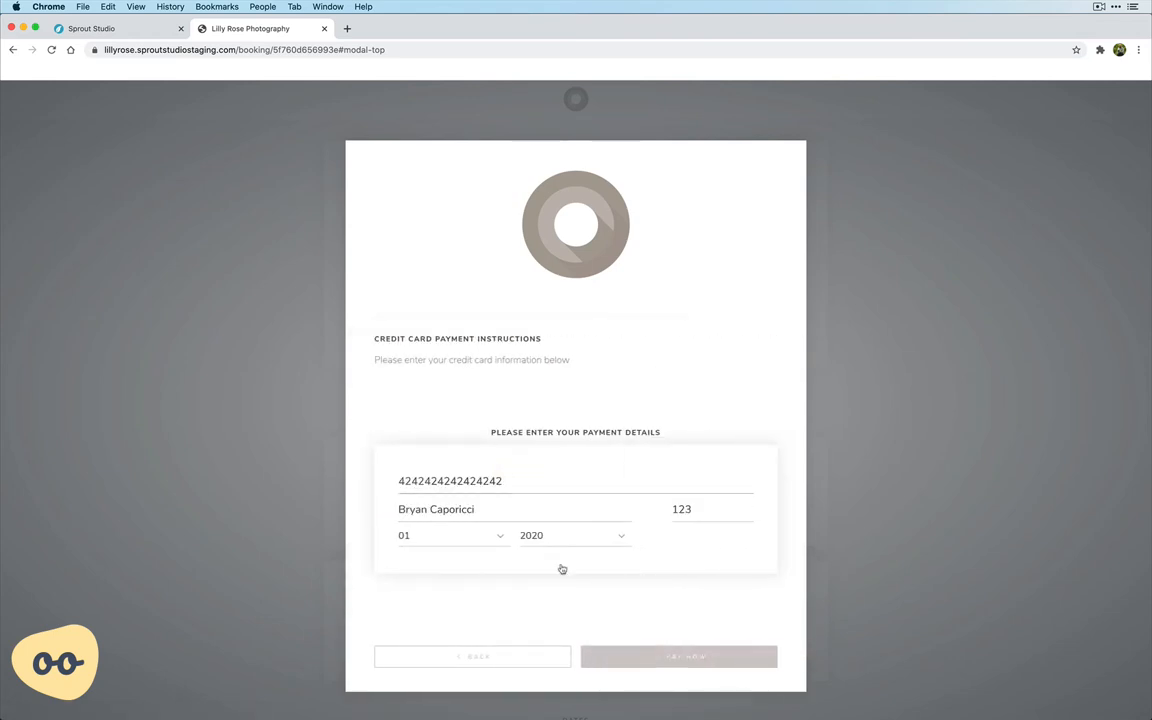
{"action": "left_click", "coordinate": [584, 537]}
{"action": "left_click", "coordinate": [659, 657]}
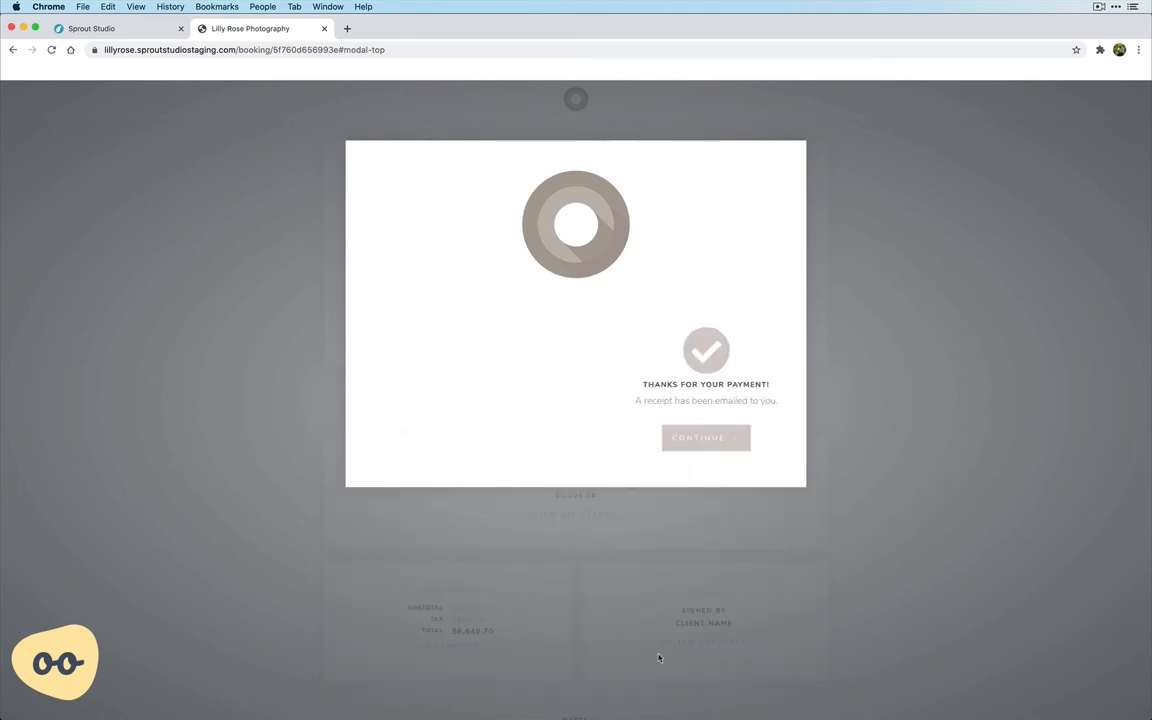
{"action": "left_click", "coordinate": [589, 439]}
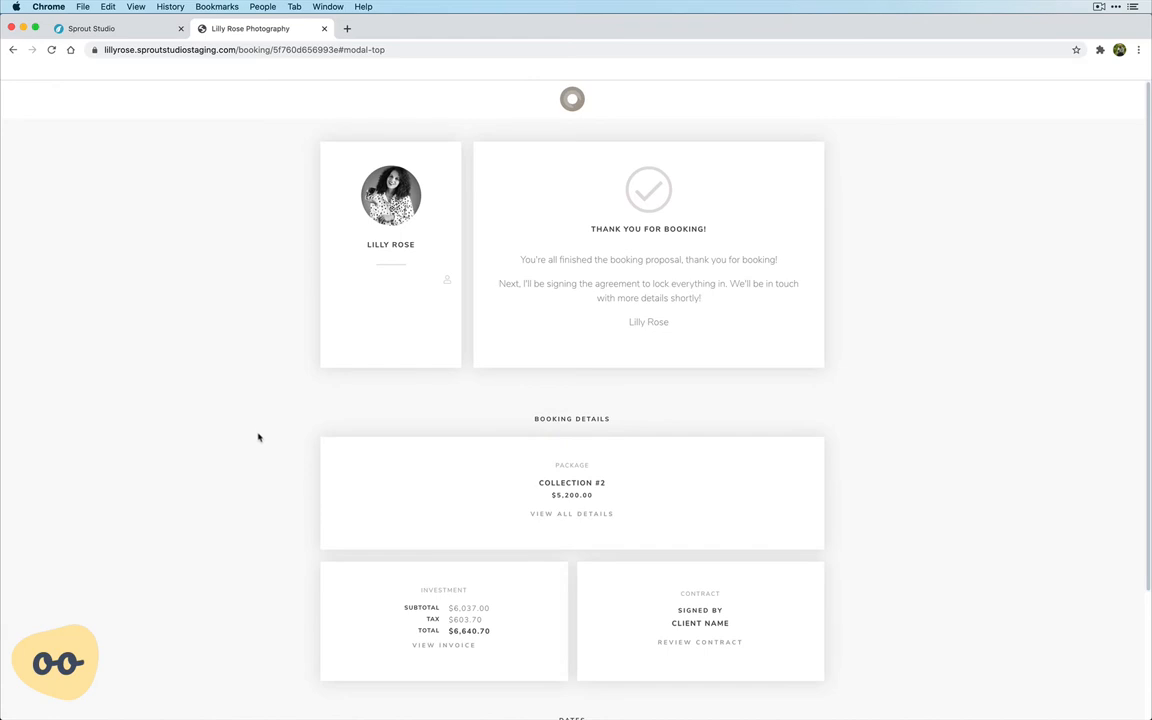
Review the booking confirmation page, including the package, investment, contract and date details.
{"action": "scroll", "coordinate": [258, 437], "scroll_direction": "down", "scroll_amount": 3}
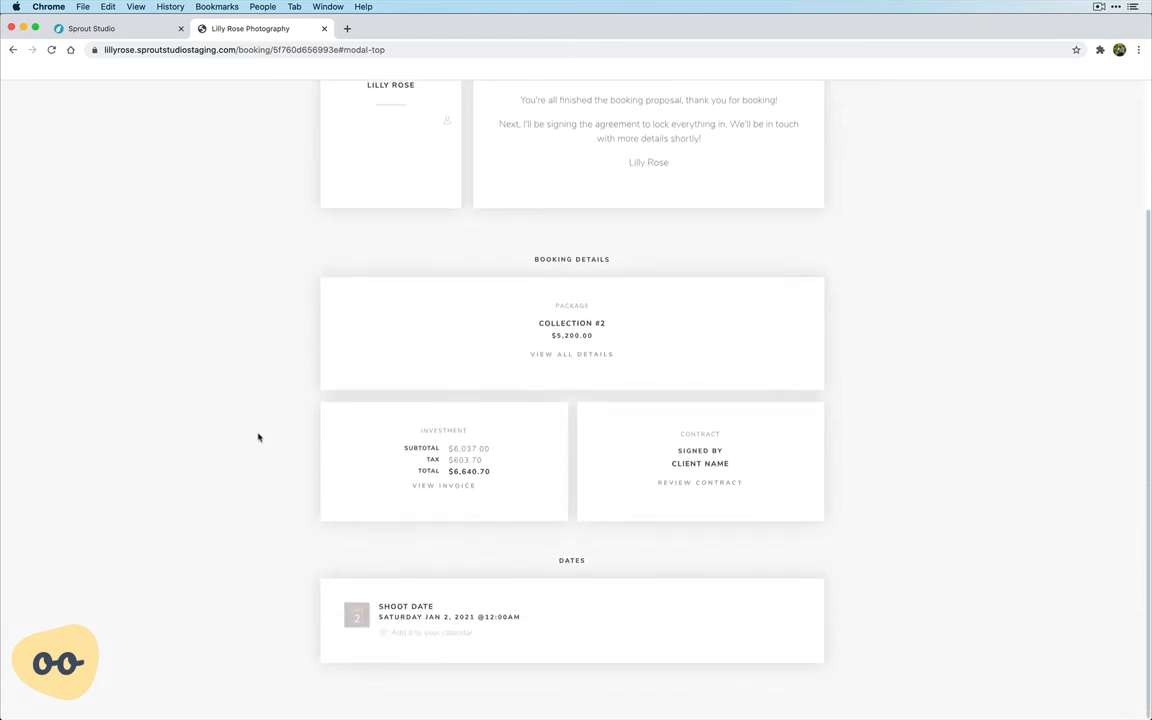
{"action": "scroll", "coordinate": [258, 437], "scroll_direction": "up", "scroll_amount": 3}
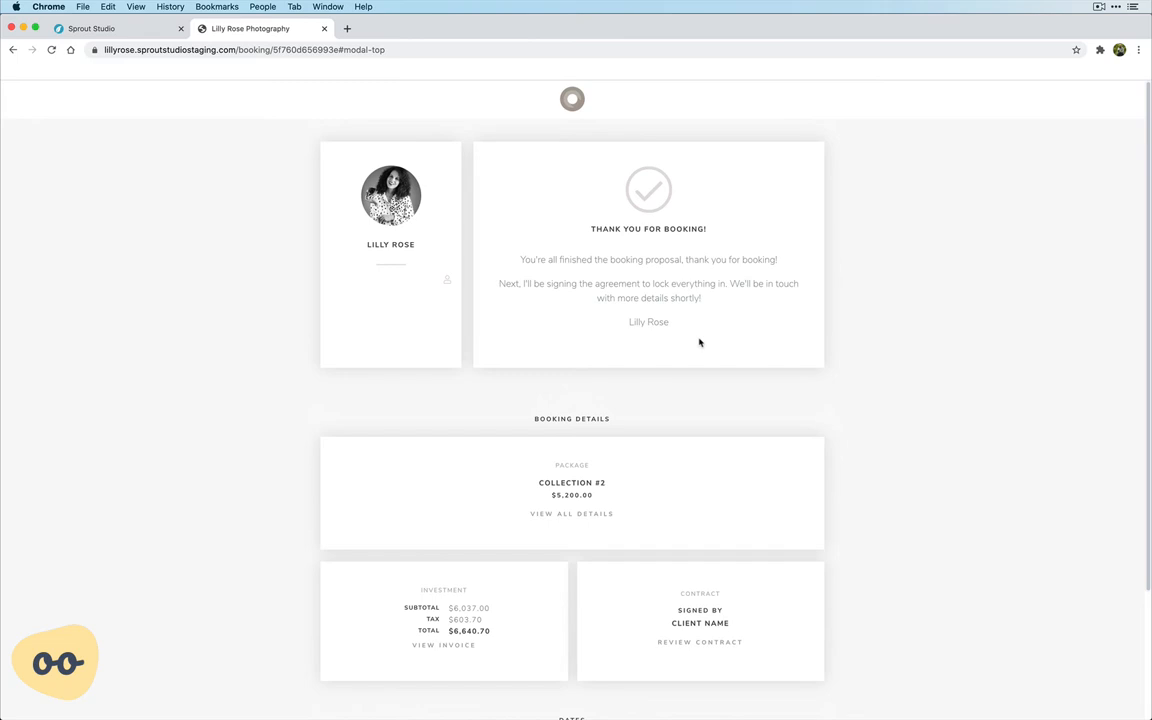
{"action": "scroll", "coordinate": [699, 343], "scroll_direction": "down", "scroll_amount": 3}
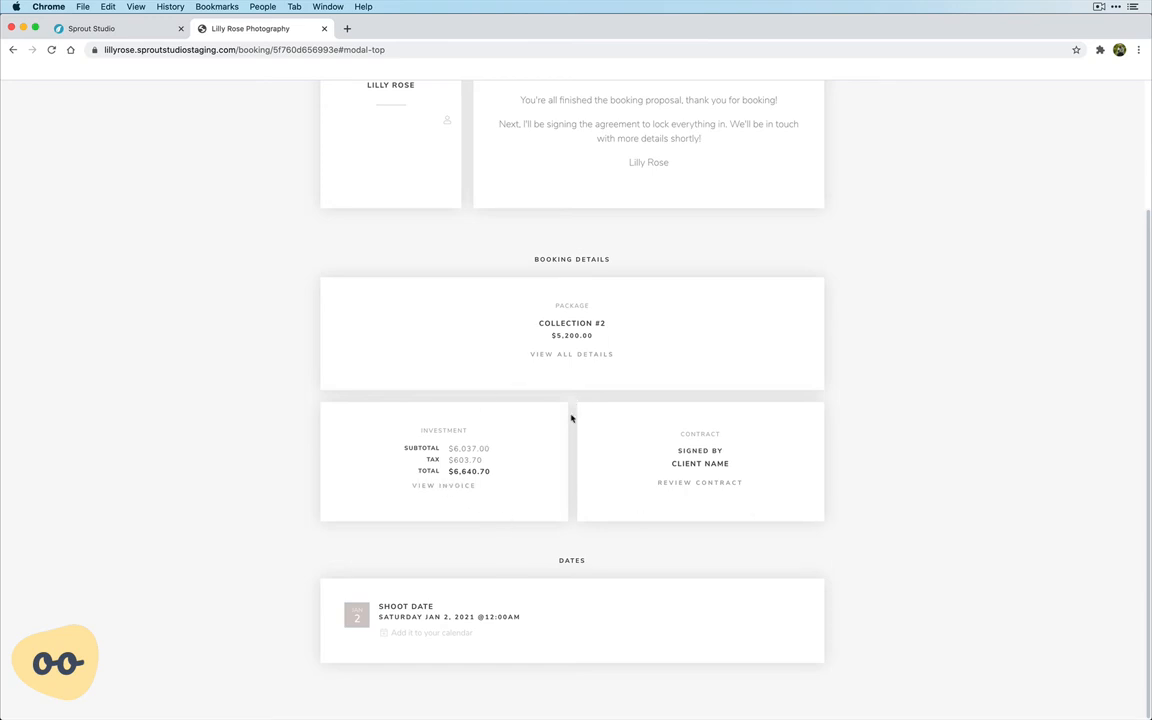
{"action": "left_click", "coordinate": [567, 357]}
{"action": "left_click", "coordinate": [567, 356]}
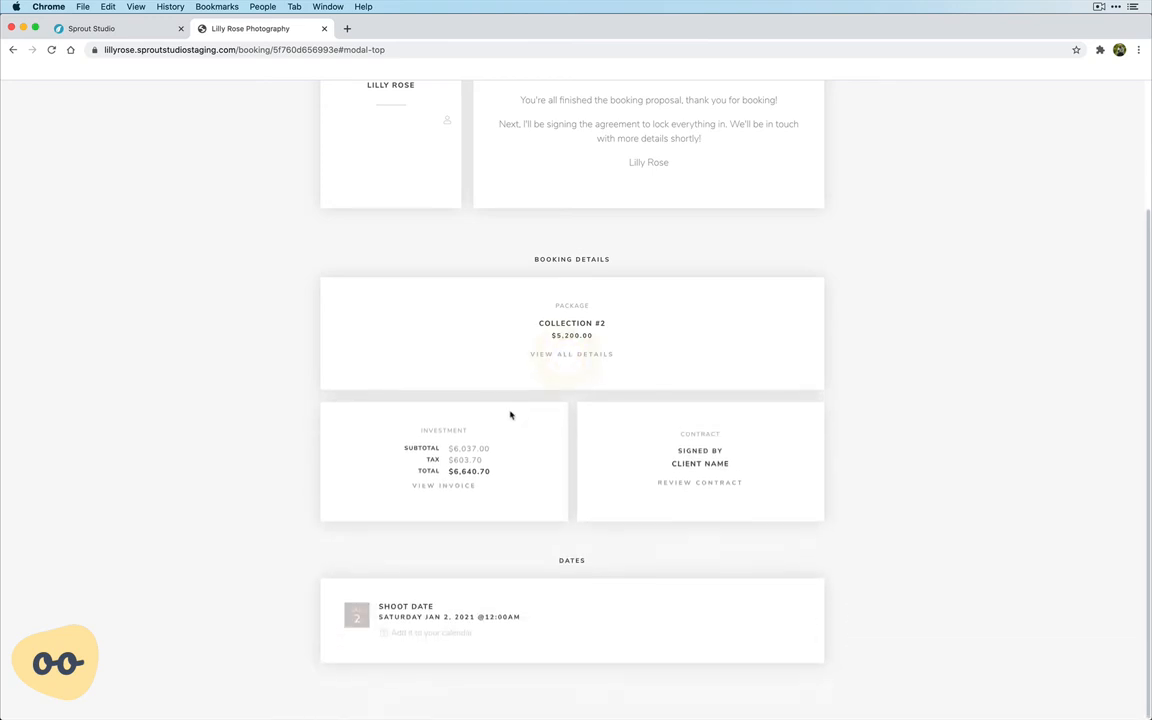
View the client's invoice from the booking confirmation, check its items and payment summary, and close it.
{"action": "left_click", "coordinate": [443, 487]}
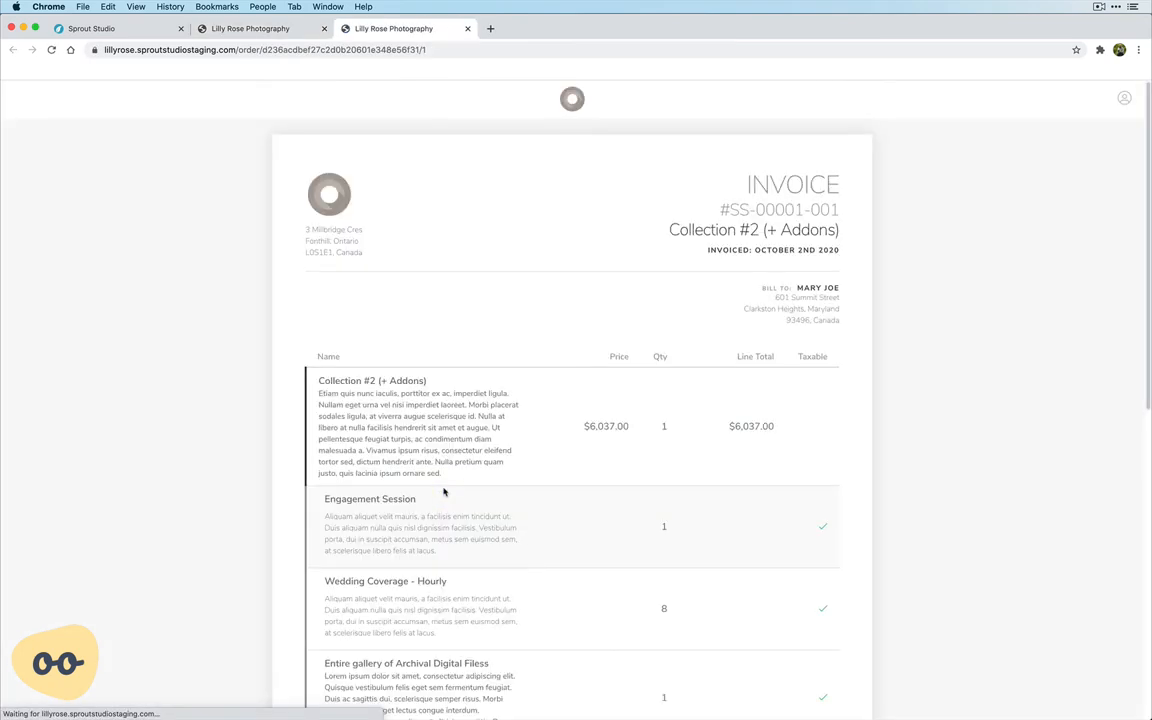
{"action": "scroll", "coordinate": [444, 491], "scroll_direction": "down", "scroll_amount": 10}
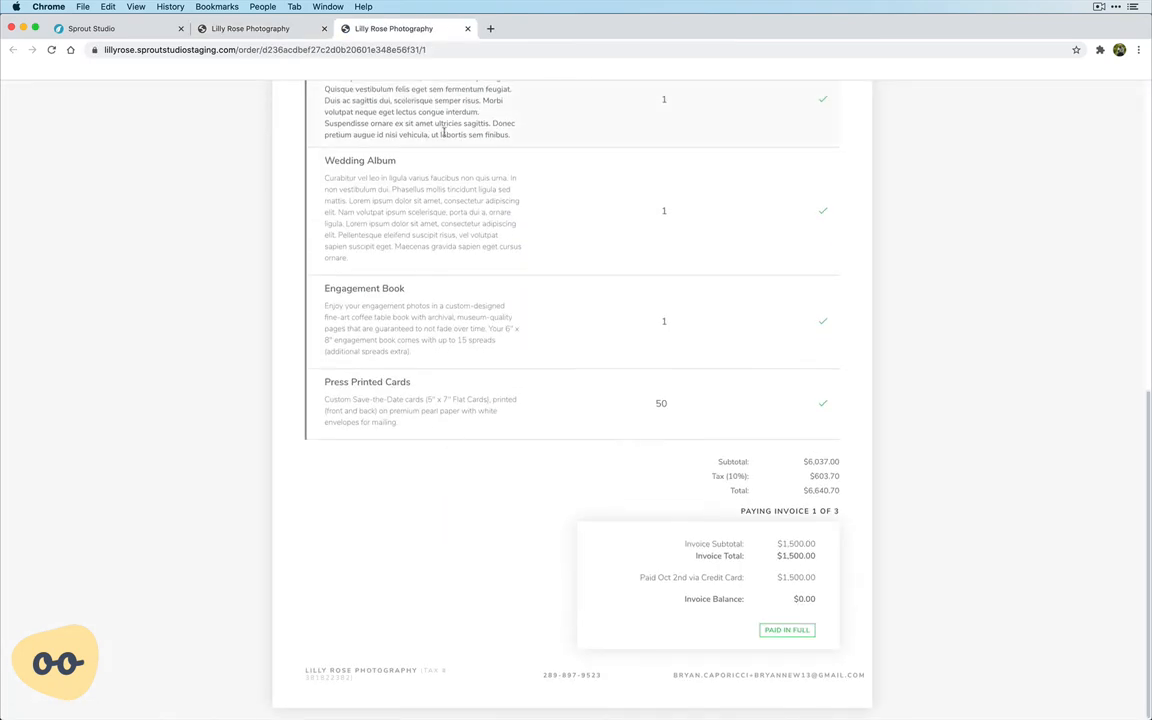
{"action": "left_click", "coordinate": [468, 29]}
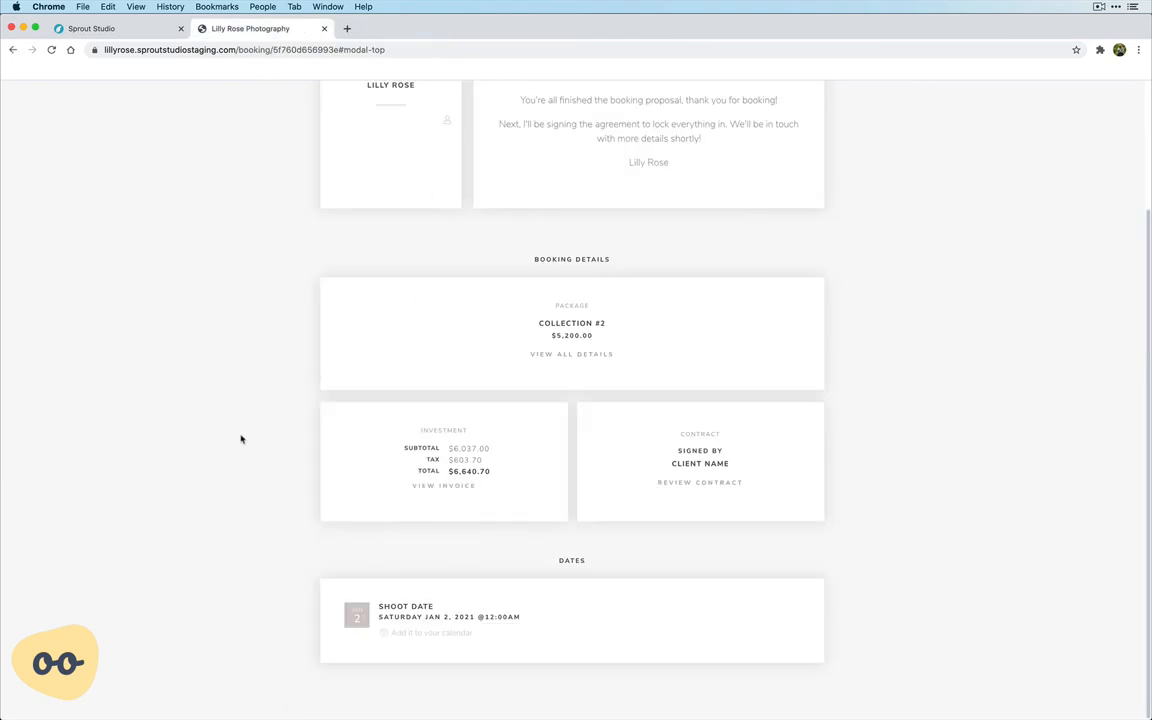
Review the client's copy of the wedding contract, examine the company and client signature areas, and close it.
{"action": "left_click", "coordinate": [707, 483]}
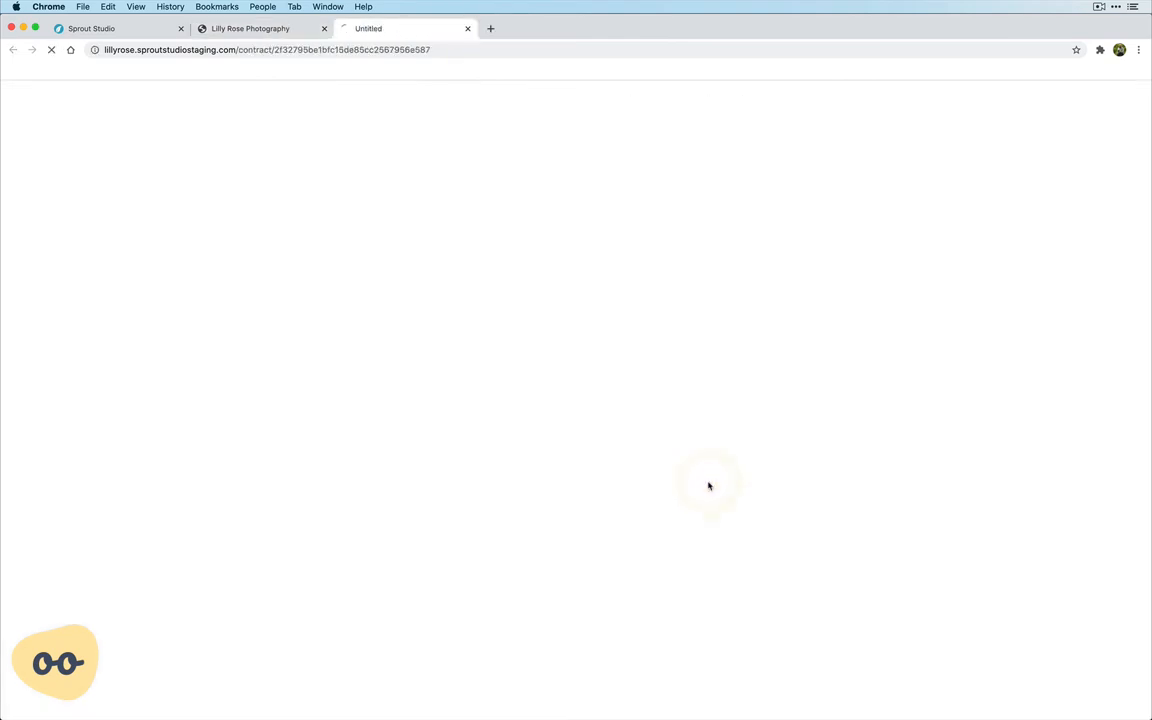
{"action": "scroll", "coordinate": [463, 447], "scroll_direction": "down", "scroll_amount": 5}
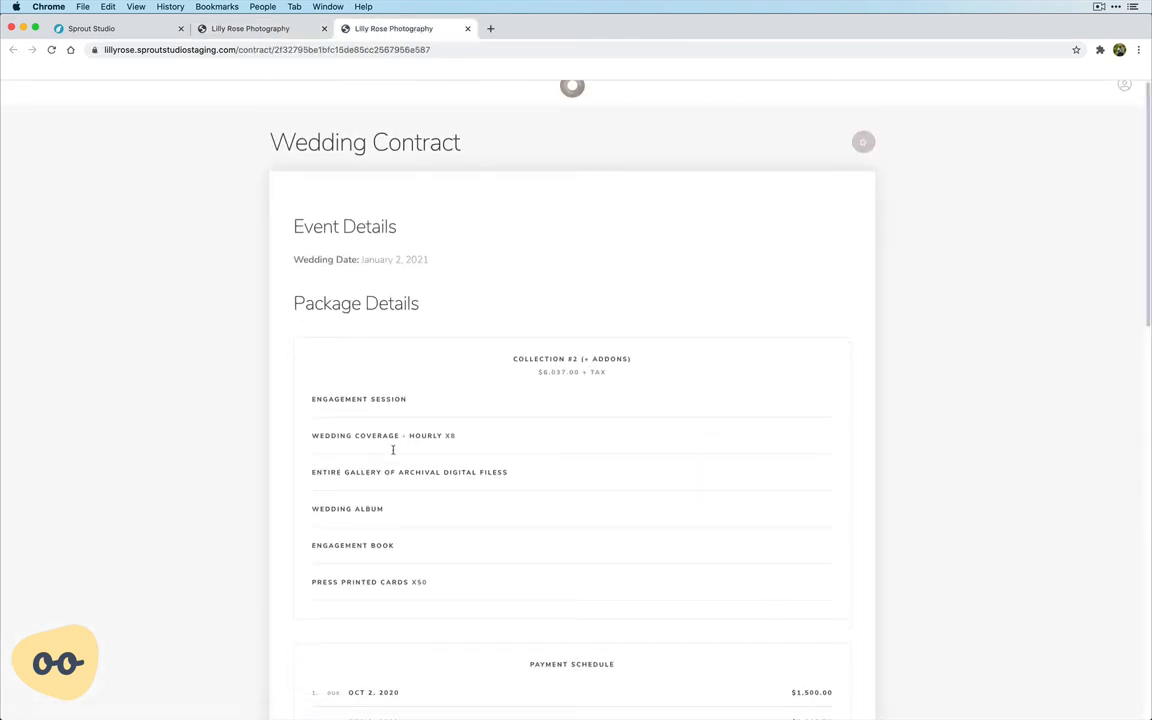
{"action": "scroll", "coordinate": [393, 454], "scroll_direction": "down", "scroll_amount": 10}
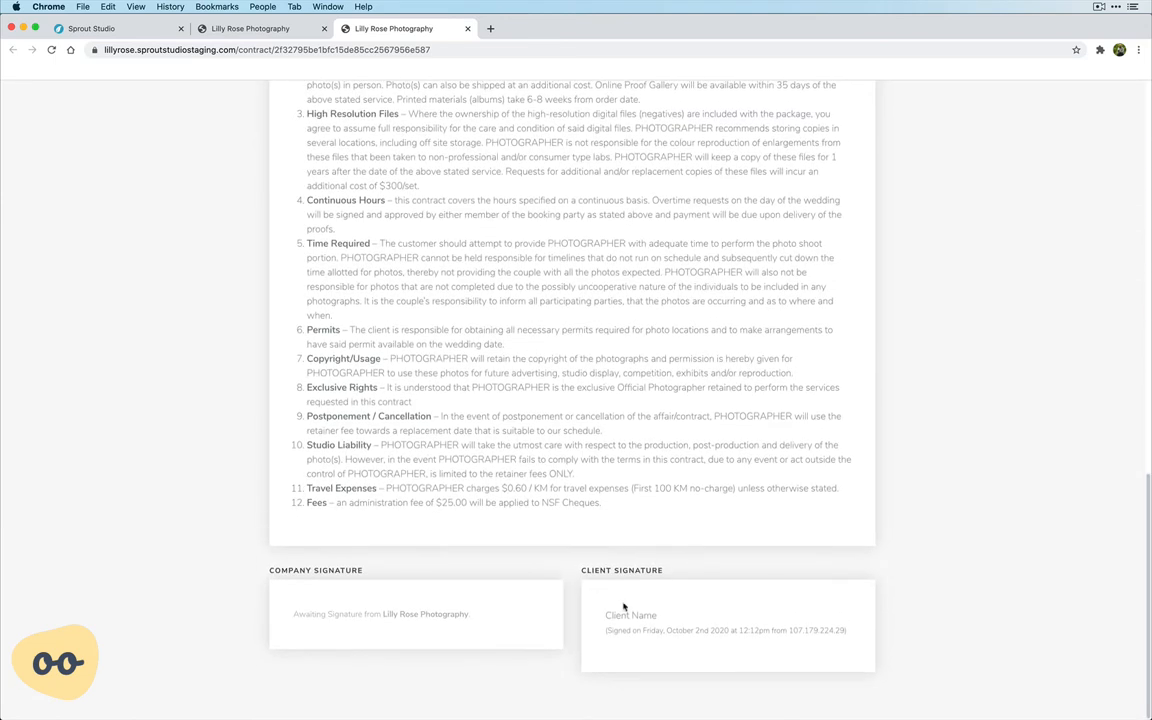
{"action": "left_click_drag", "start_coordinate": [609, 604], "coordinate": [725, 645]}
{"action": "left_click", "coordinate": [727, 648]}
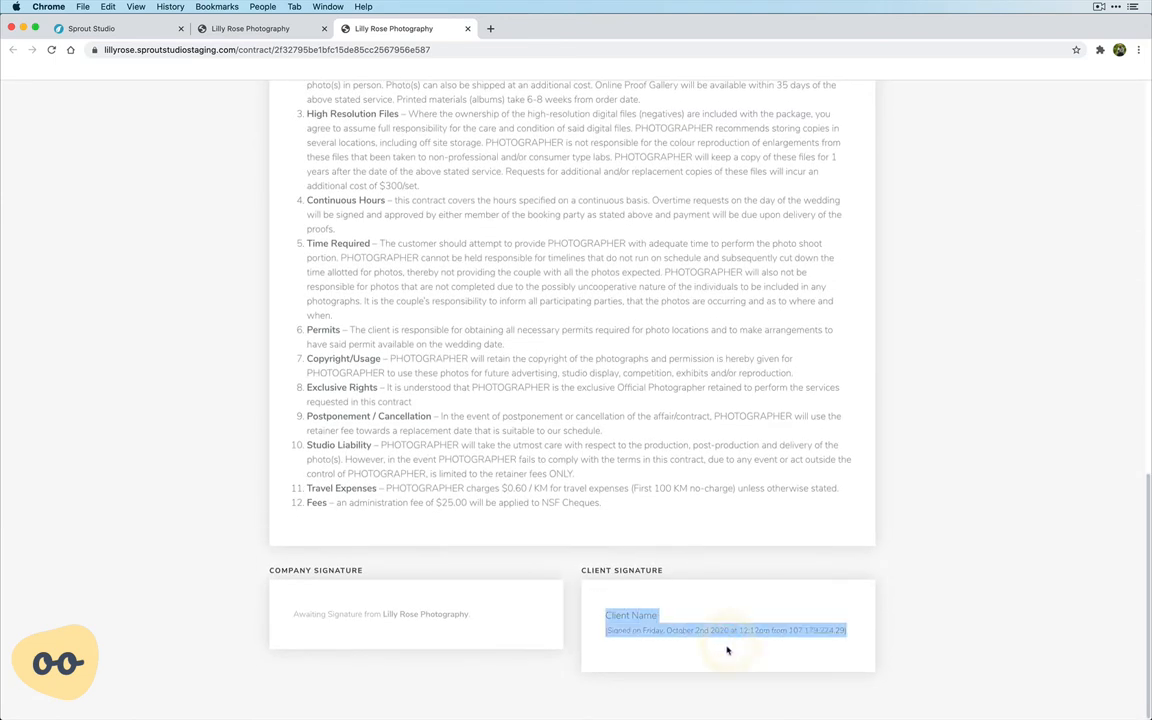
{"action": "left_click_drag", "start_coordinate": [343, 600], "coordinate": [417, 630]}
{"action": "left_click", "coordinate": [413, 631]}
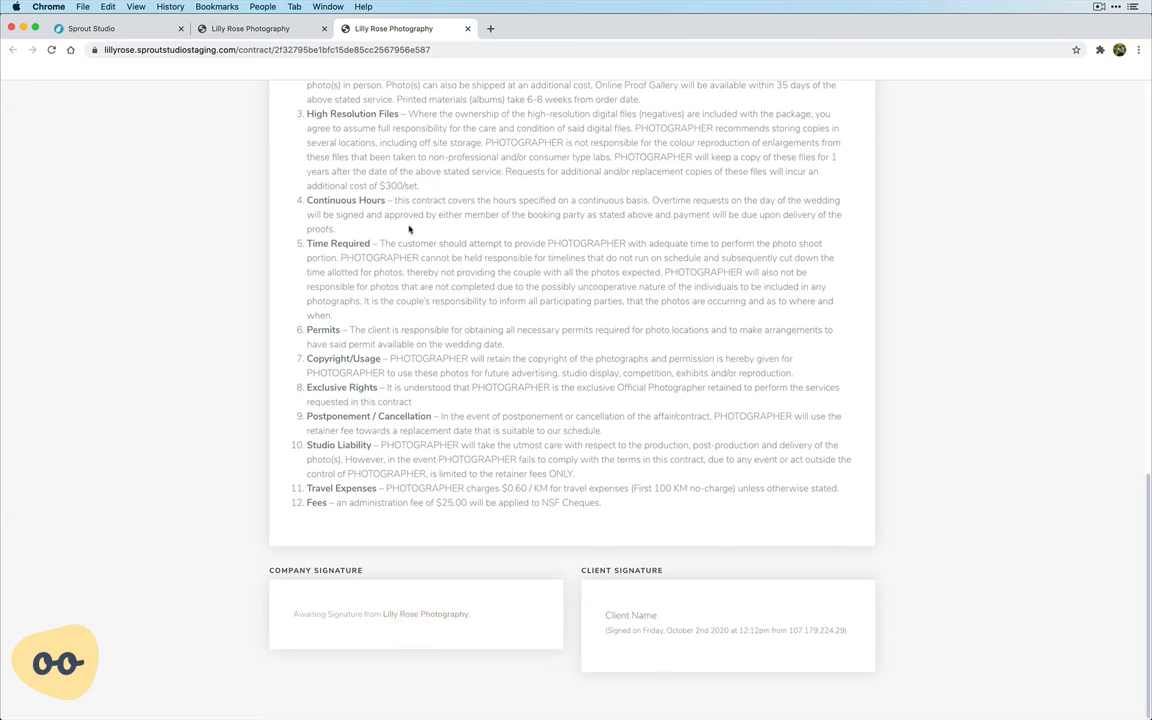
{"action": "left_click", "coordinate": [468, 30]}
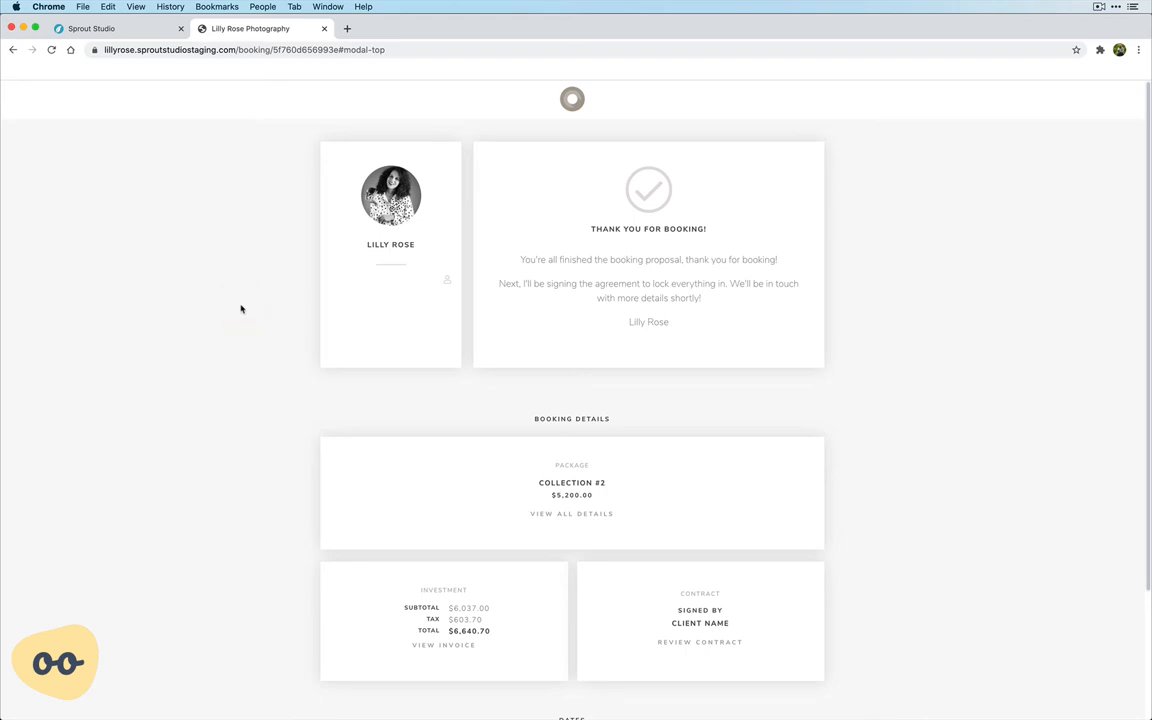
Close the client's booking page and open the lead's signed booking proposal at its company signature section.
{"action": "left_click", "coordinate": [325, 28]}
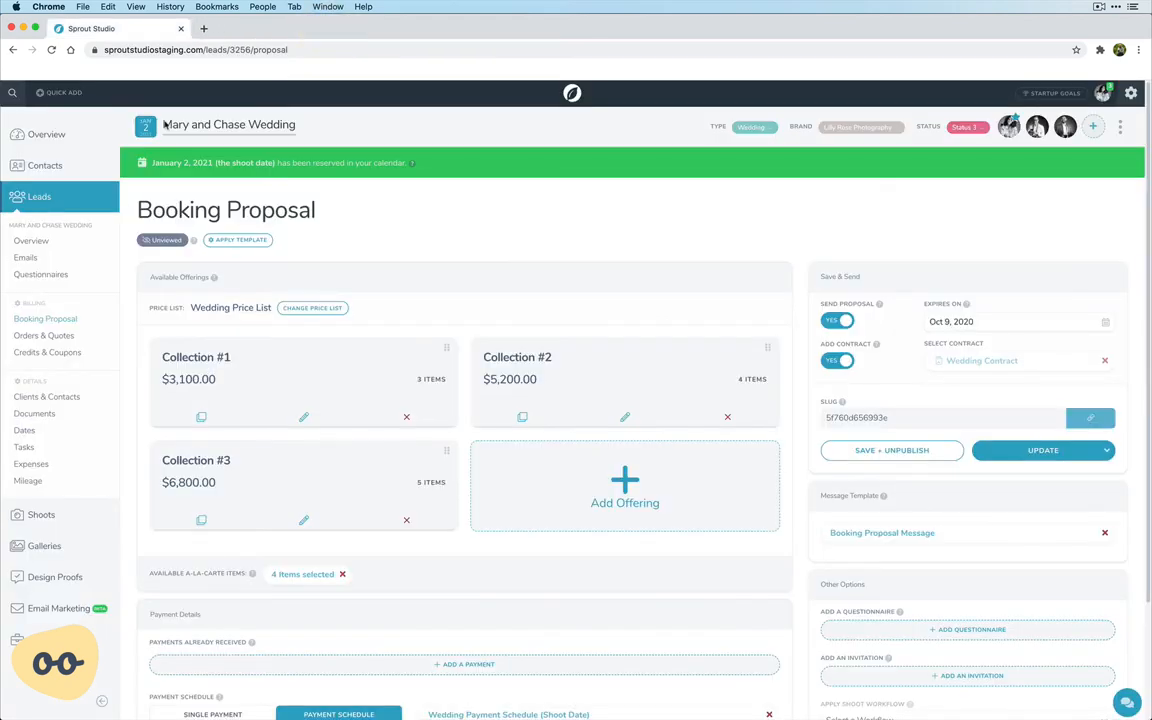
{"action": "left_click", "coordinate": [33, 242]}
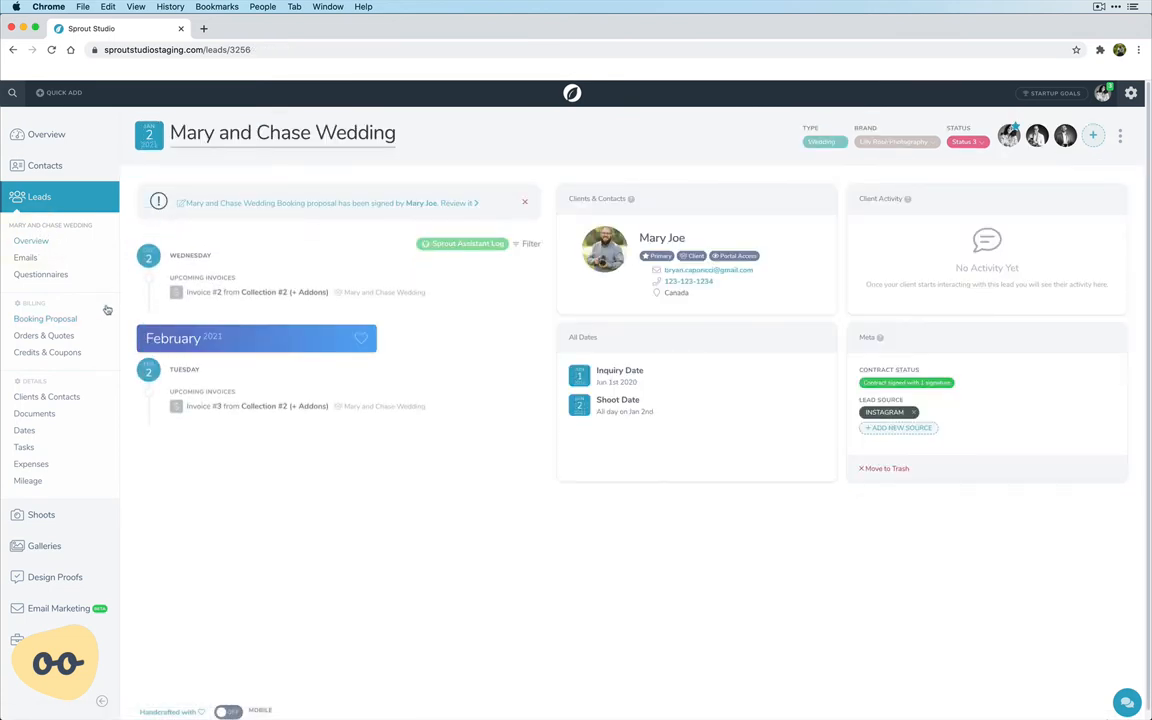
{"action": "left_click", "coordinate": [53, 324]}
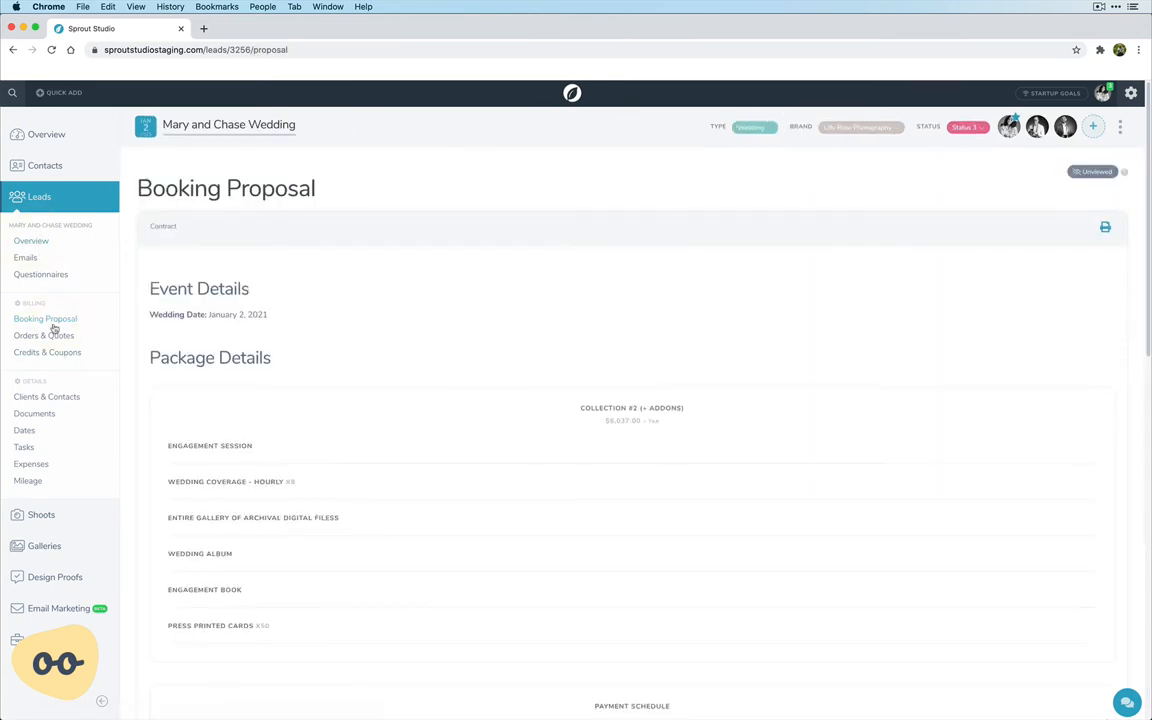
{"action": "scroll", "coordinate": [271, 340], "scroll_direction": "down", "scroll_amount": 3}
{"action": "scroll", "coordinate": [271, 343], "scroll_direction": "down", "scroll_amount": 10}
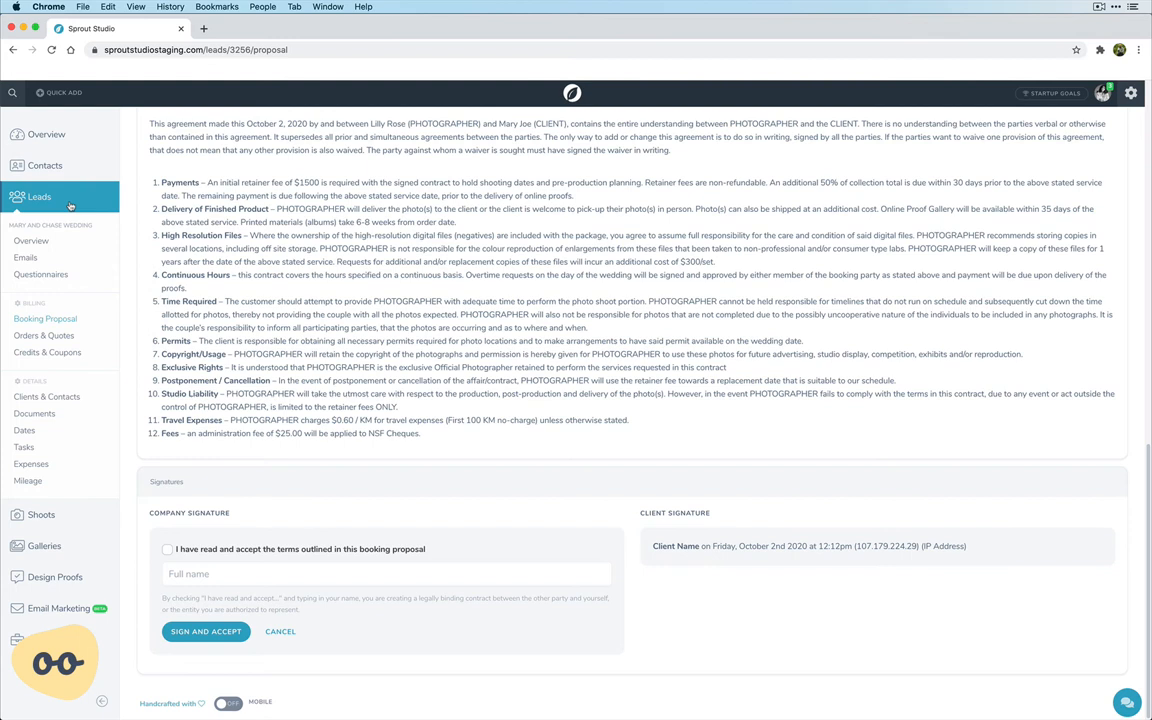
Accept the booking proposal's terms, enter the photographer's full name as company signature, and sign the contract.
{"action": "left_click", "coordinate": [224, 551]}
{"action": "left_click", "coordinate": [175, 574]}
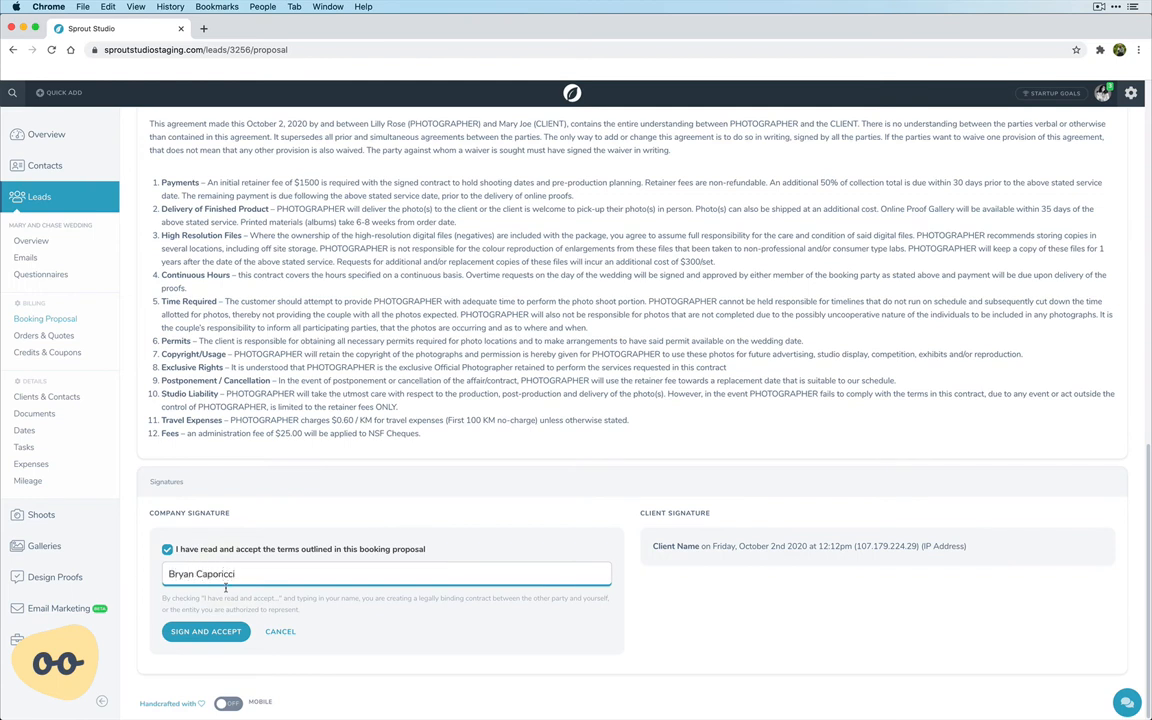
{"action": "left_click", "coordinate": [210, 633]}
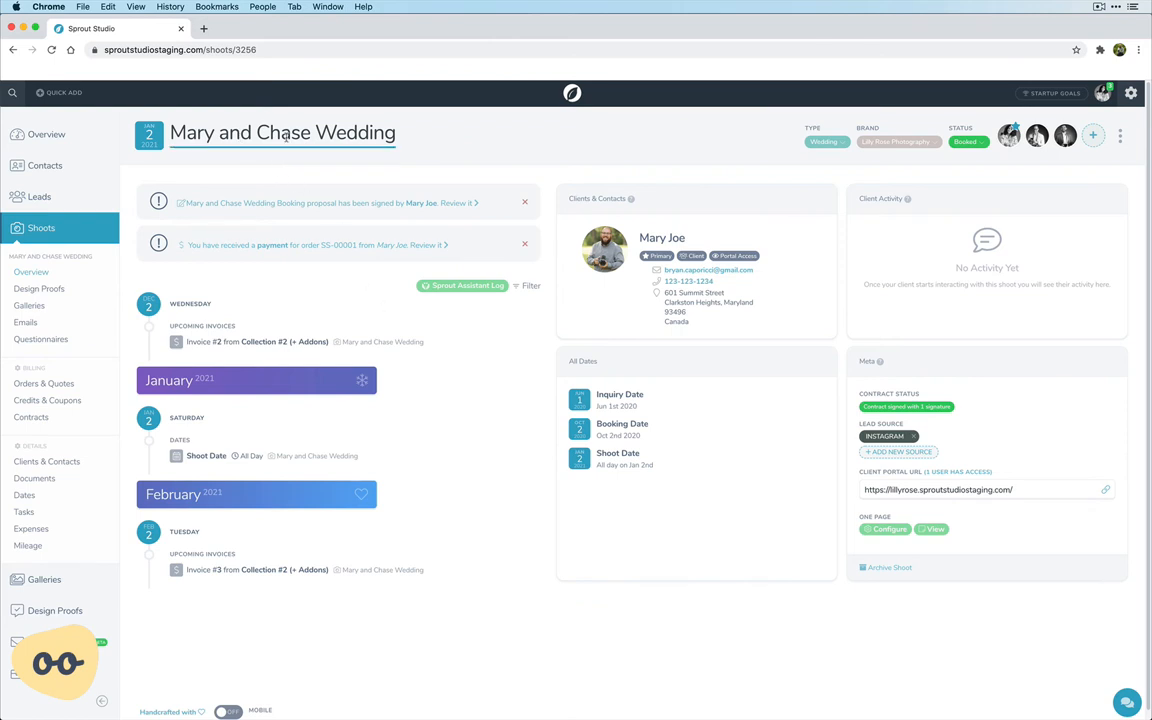
Open the shoot's Collection #2 (+ Addons) order and review its line items, totals and invoices.
{"action": "left_click", "coordinate": [55, 383]}
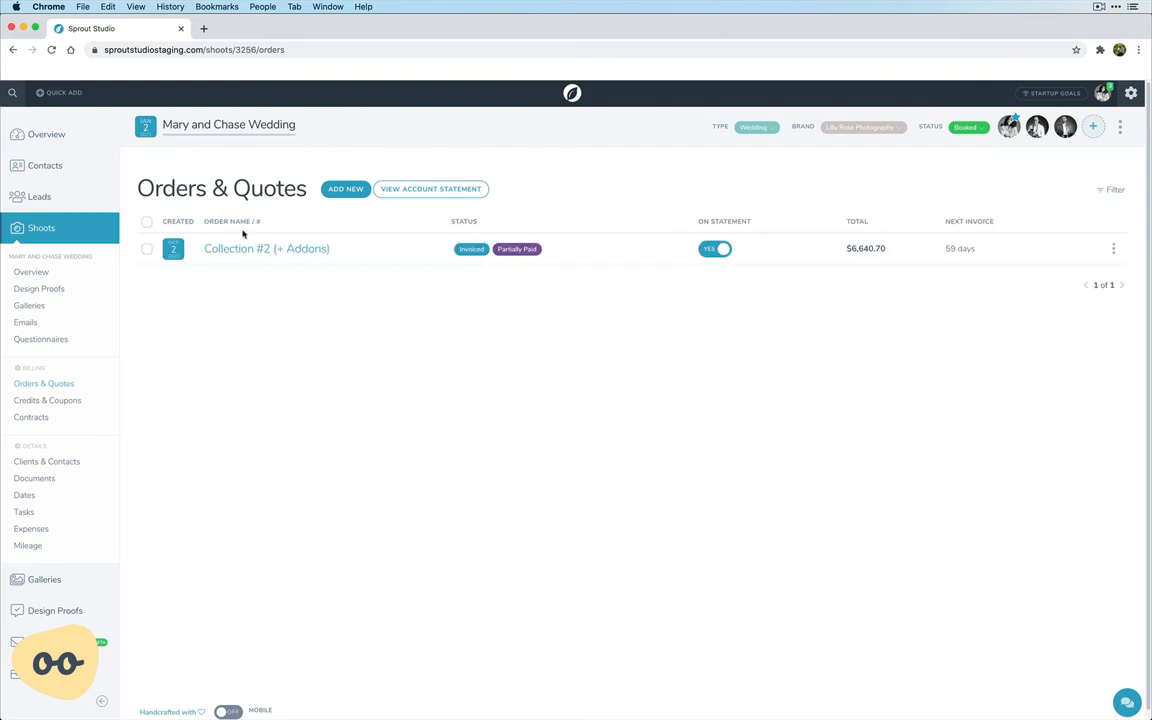
{"action": "left_click", "coordinate": [243, 251]}
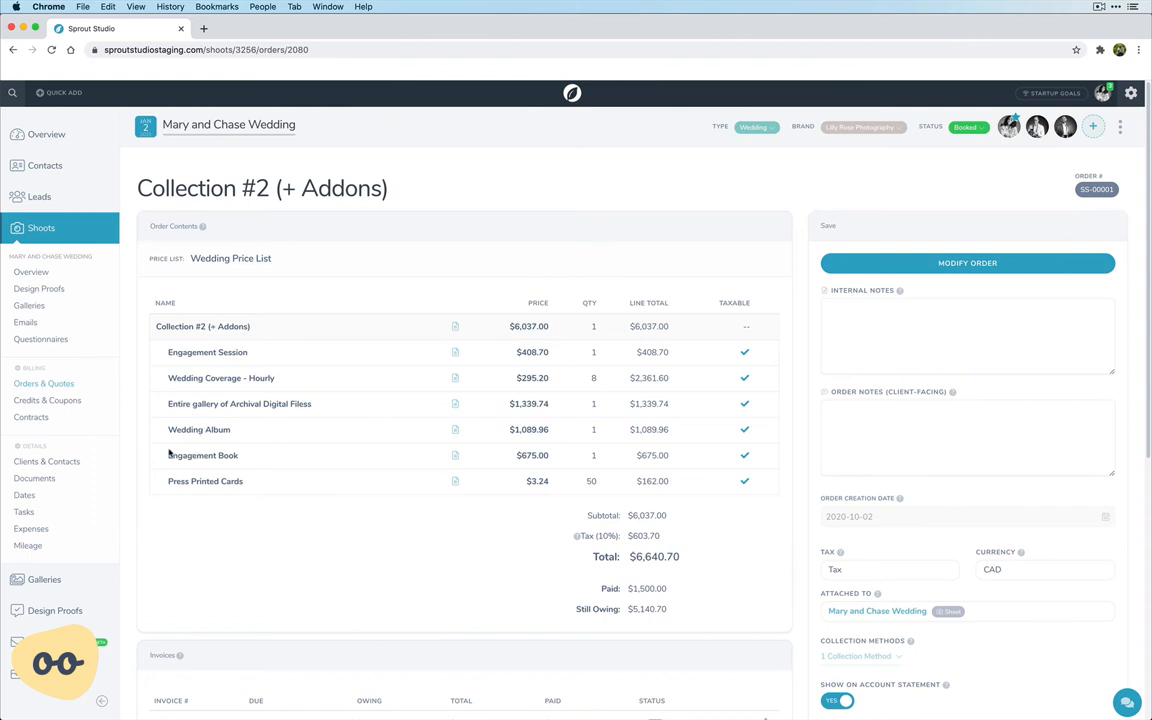
{"action": "left_click_drag", "start_coordinate": [169, 480], "coordinate": [253, 487]}
{"action": "left_click", "coordinate": [254, 487]}
{"action": "scroll", "coordinate": [262, 486], "scroll_direction": "down", "scroll_amount": 5}
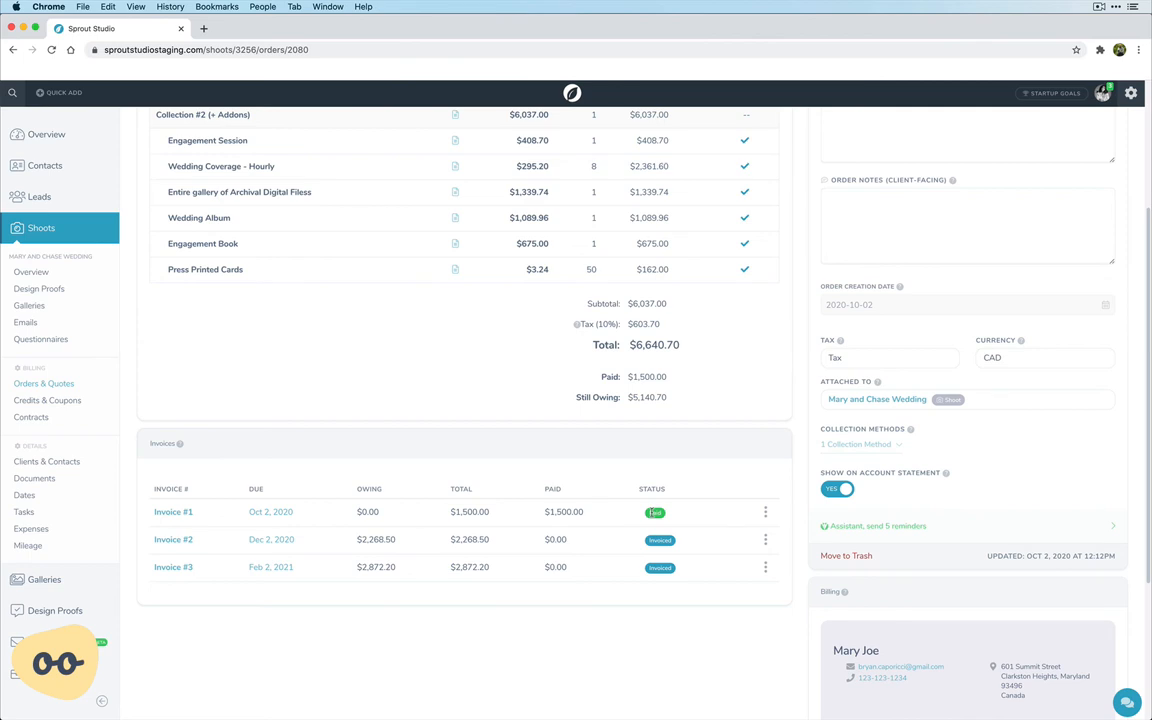
View the shoot's primary Wedding Contract and examine both signatures and the contract terms.
{"action": "left_click", "coordinate": [33, 418]}
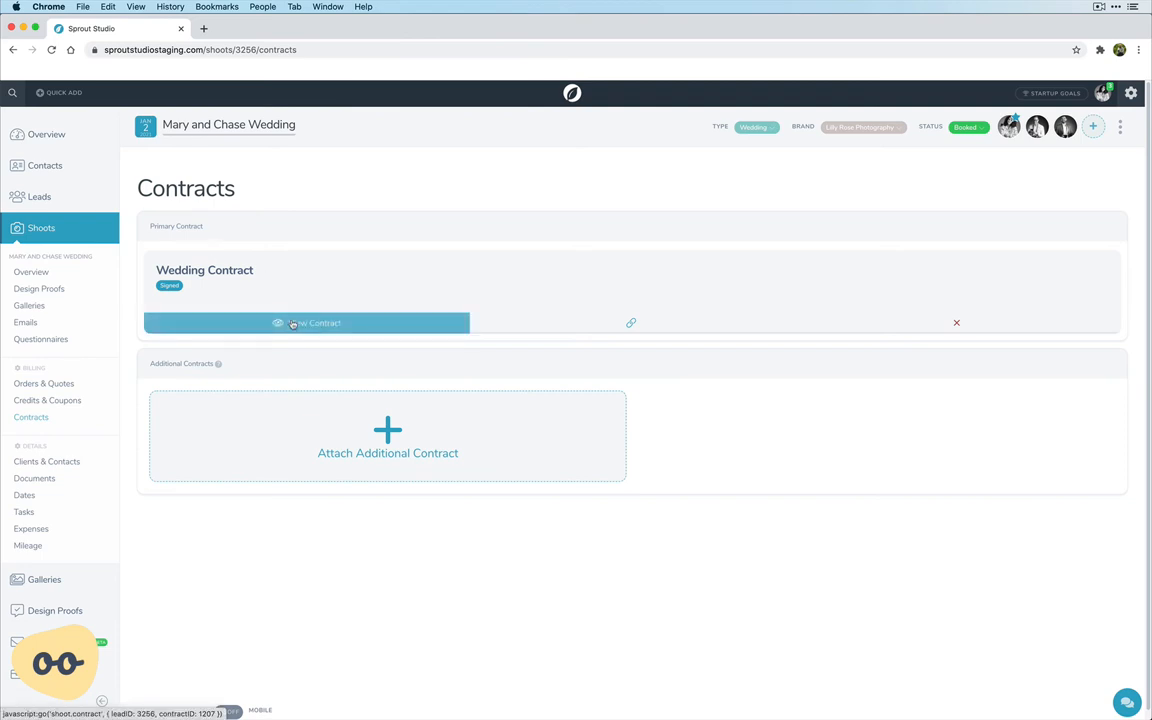
{"action": "left_click", "coordinate": [292, 323]}
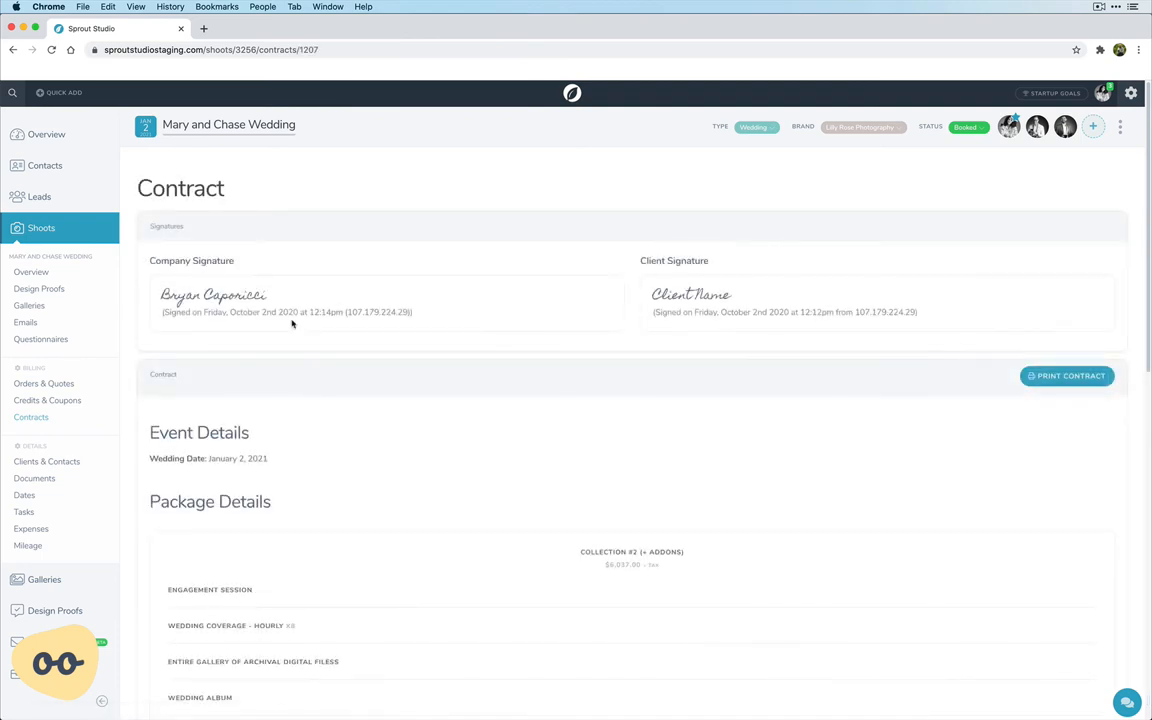
{"action": "left_click_drag", "start_coordinate": [153, 281], "coordinate": [309, 322]}
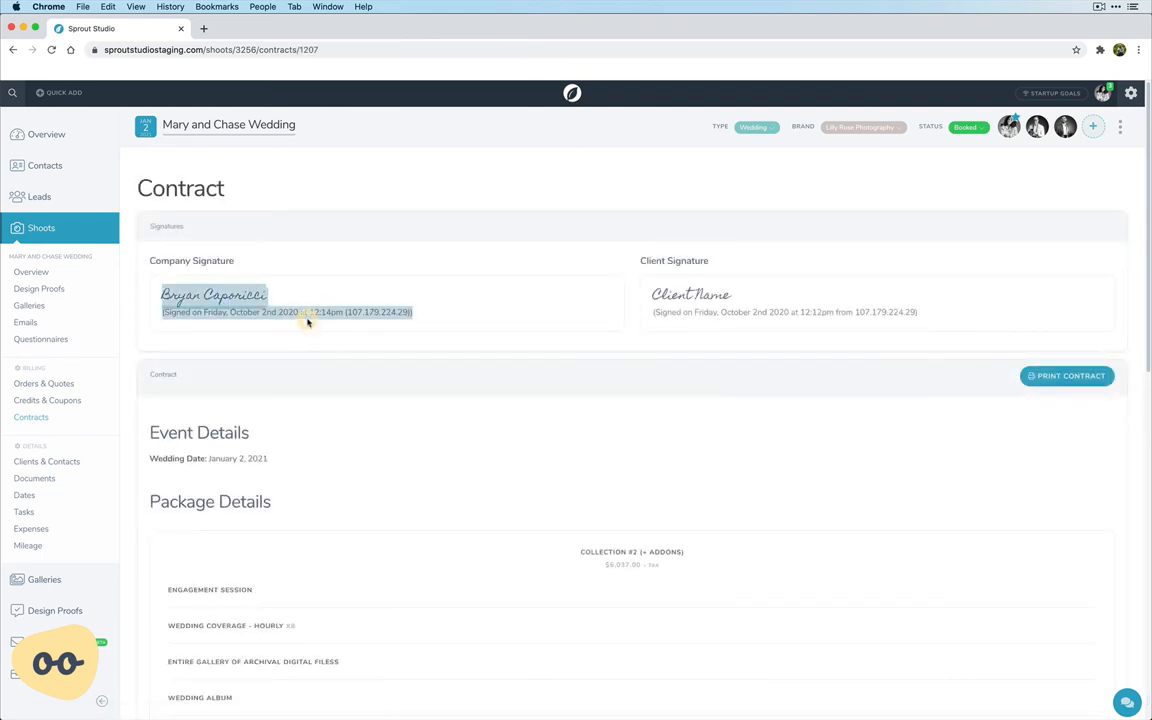
{"action": "left_click", "coordinate": [657, 292]}
{"action": "scroll", "coordinate": [592, 398], "scroll_direction": "down", "scroll_amount": 15}
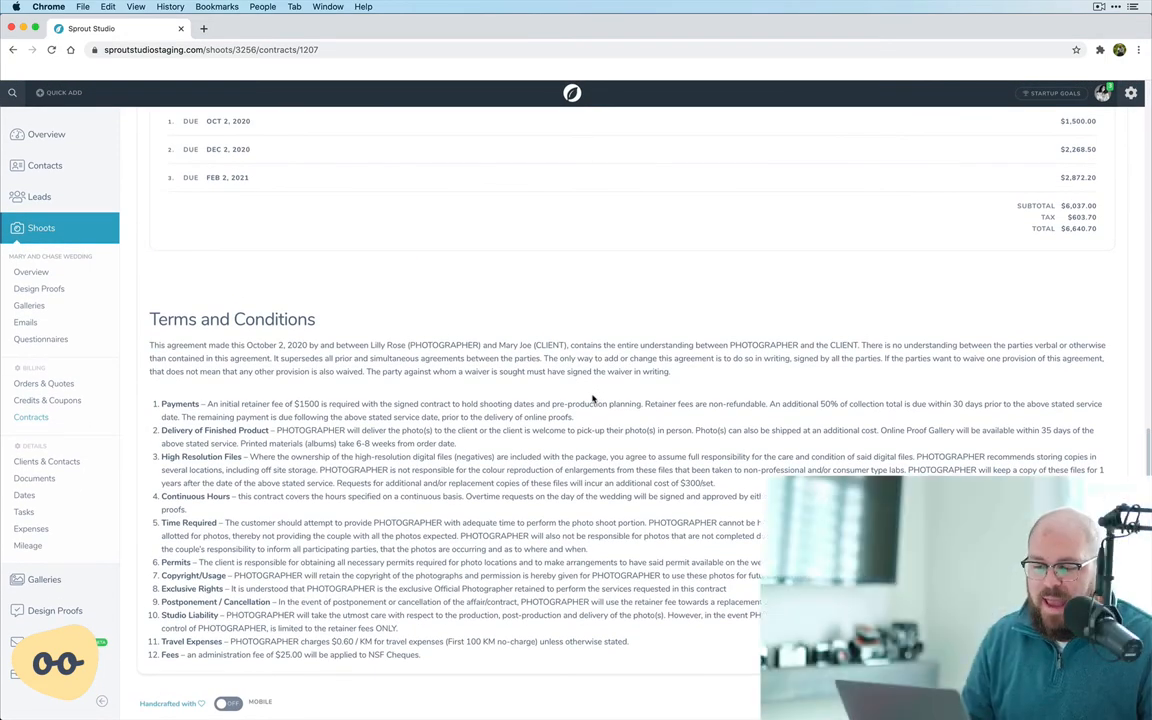
{"action": "scroll", "coordinate": [592, 398], "scroll_direction": "up", "scroll_amount": 15}
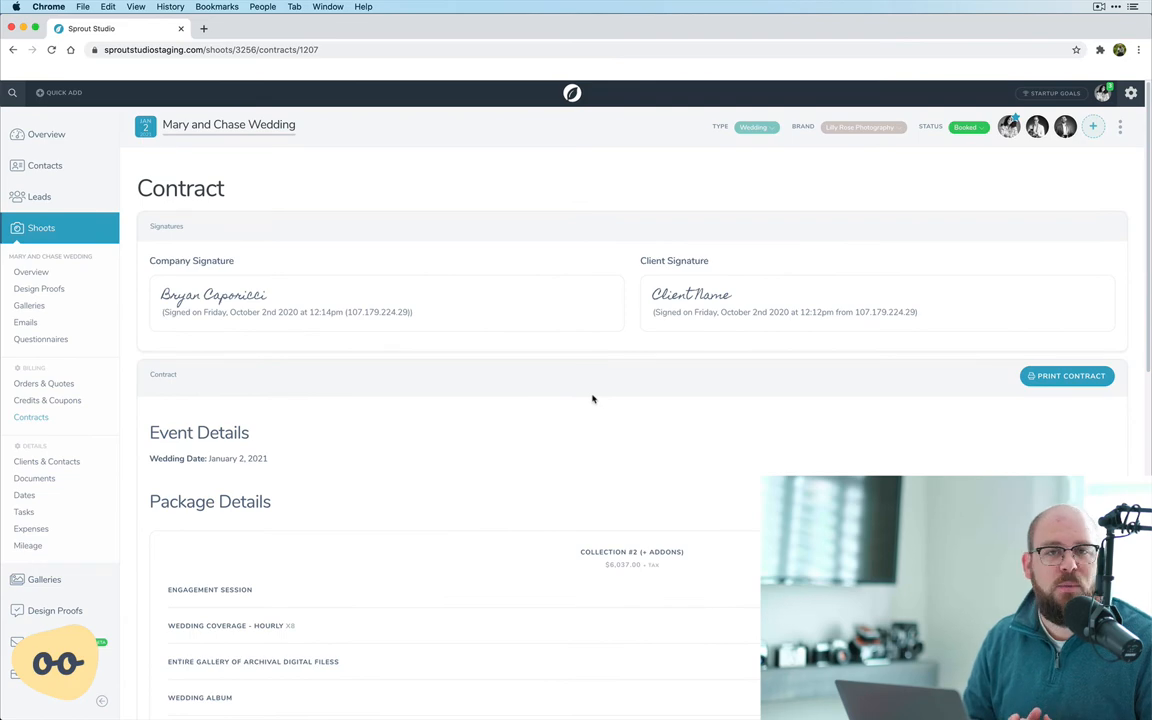